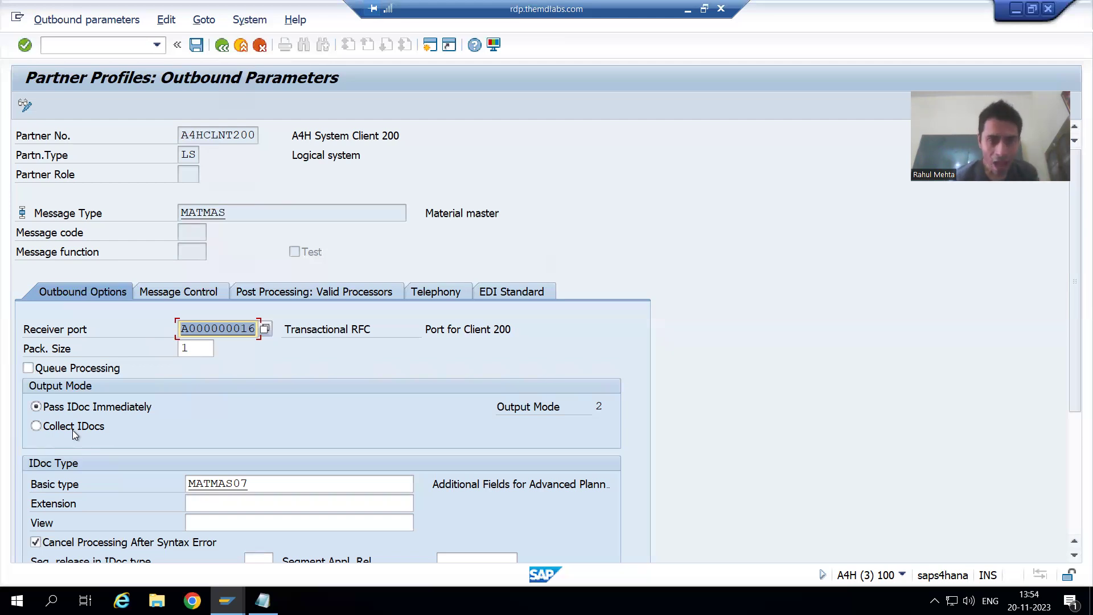
Set the MATMAS outbound output mode to Collect IDocs (mode 4) and save the partner profile
click(62, 430)
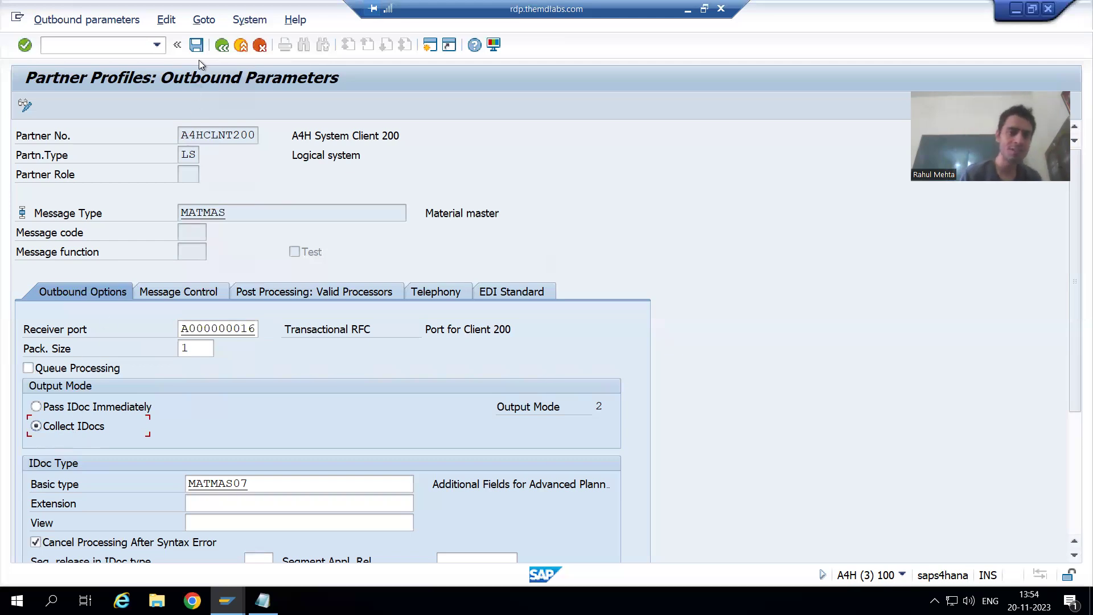
key(ctrl+s)
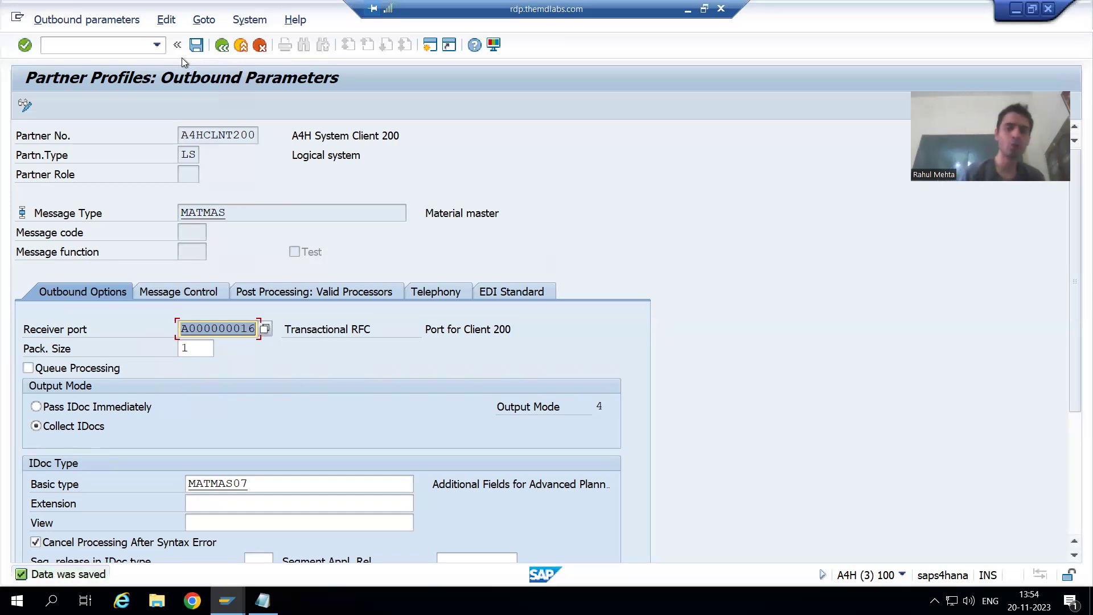
click(86, 45)
Start Create Material with /omm in a new session and enter material number MATERIAL_200_2
text(/omm)
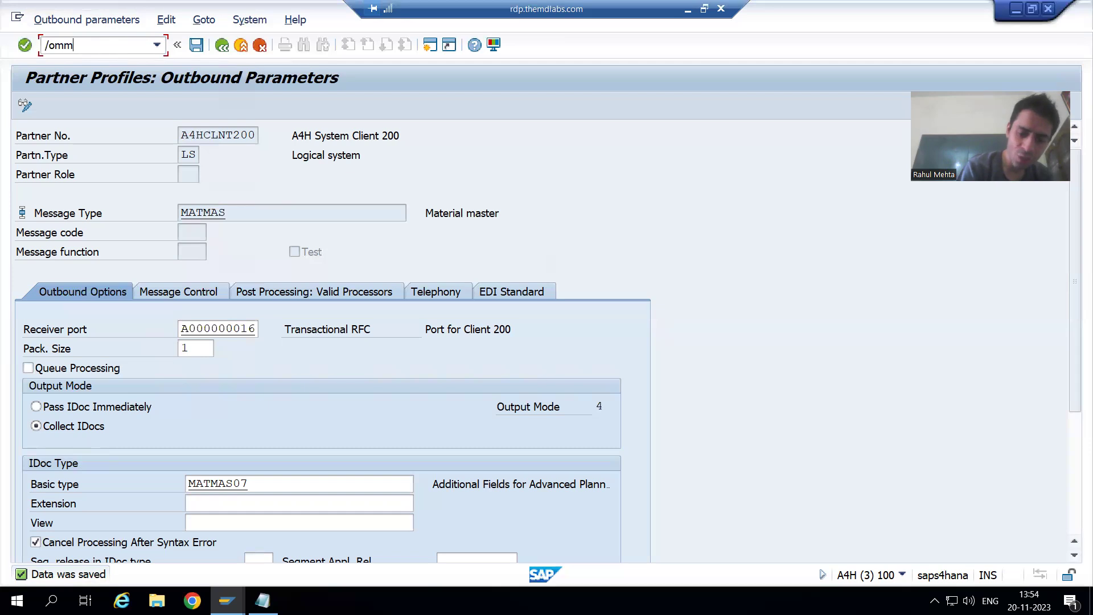
key(Return)
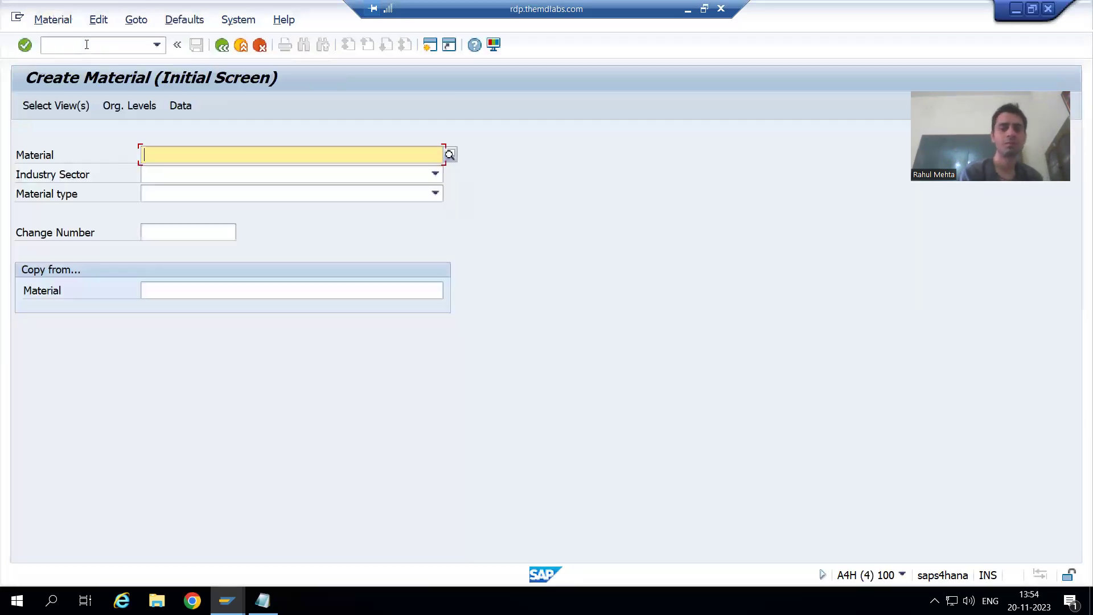
click(152, 156)
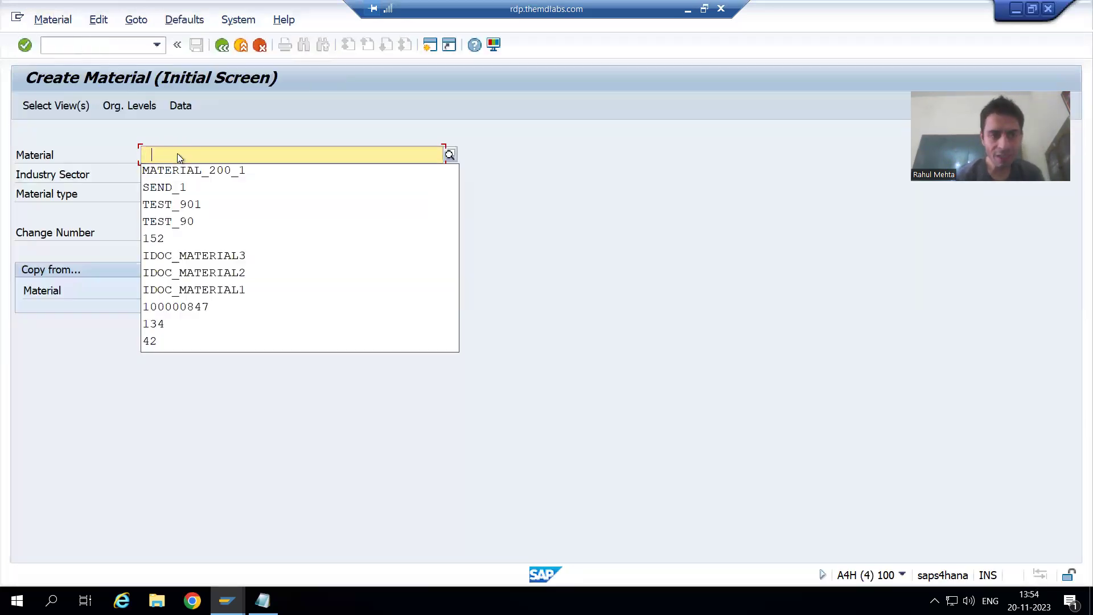
click(189, 171)
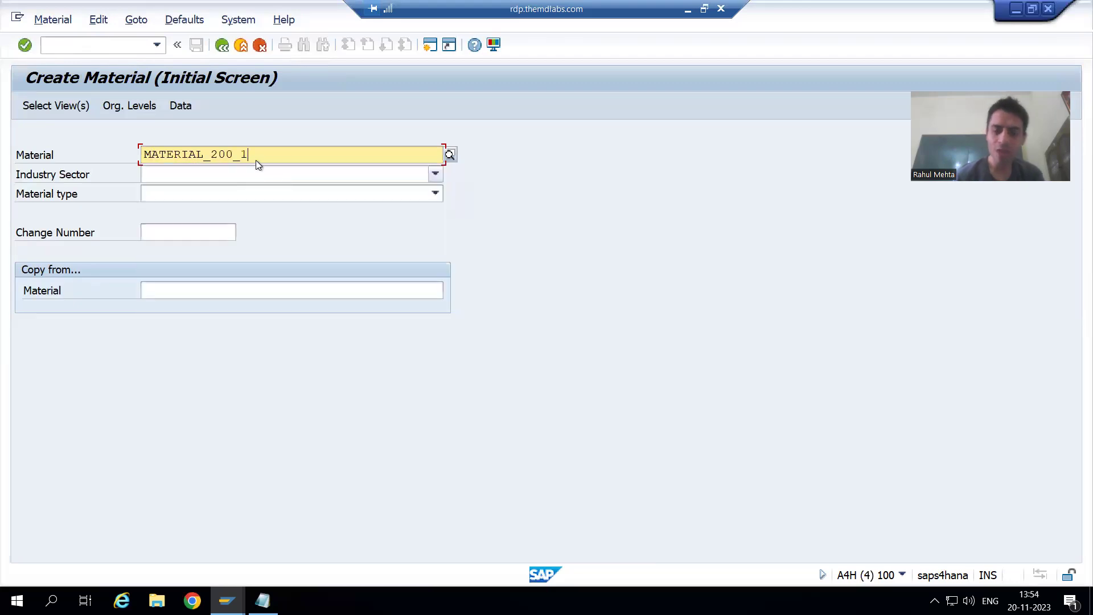
key(BackSpace)
text(2)
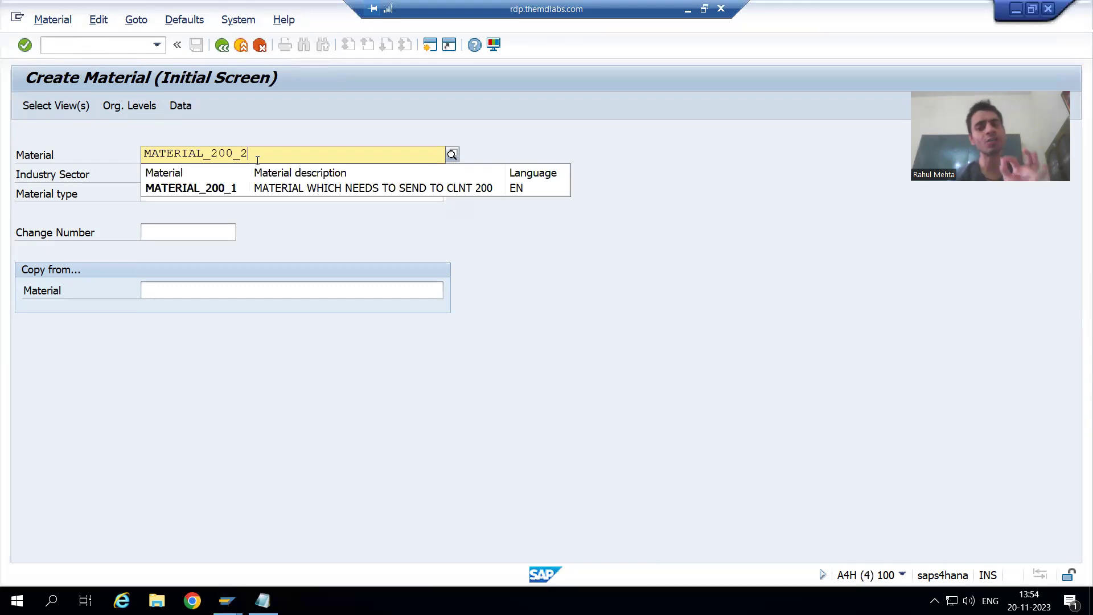
click(699, 207)
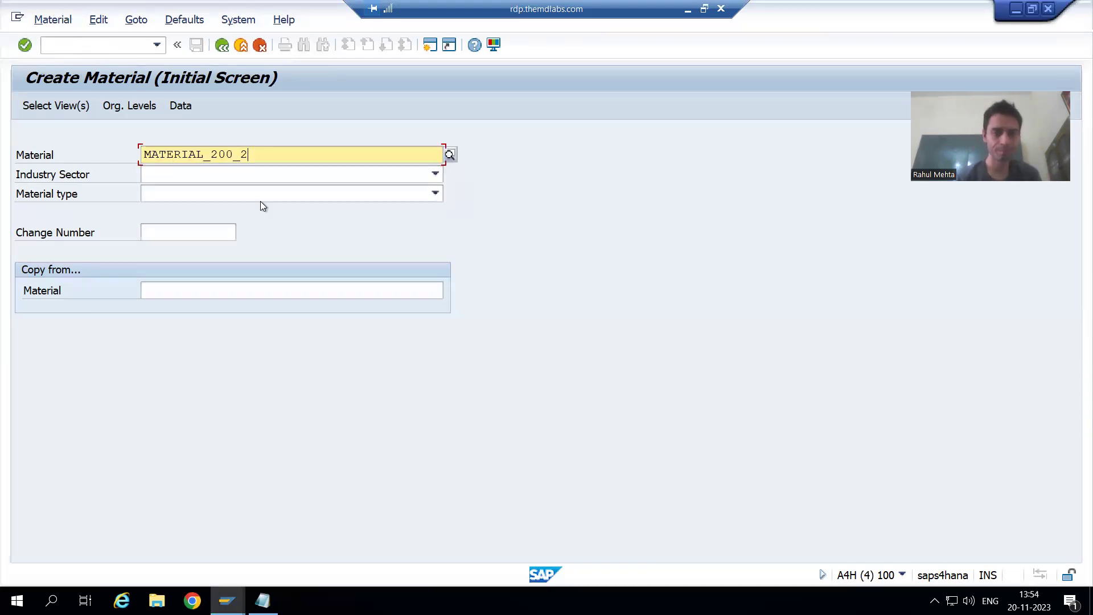
Choose industry sector Pharmaceuticals and material type Additionals, then continue to view selection
key(Tab)
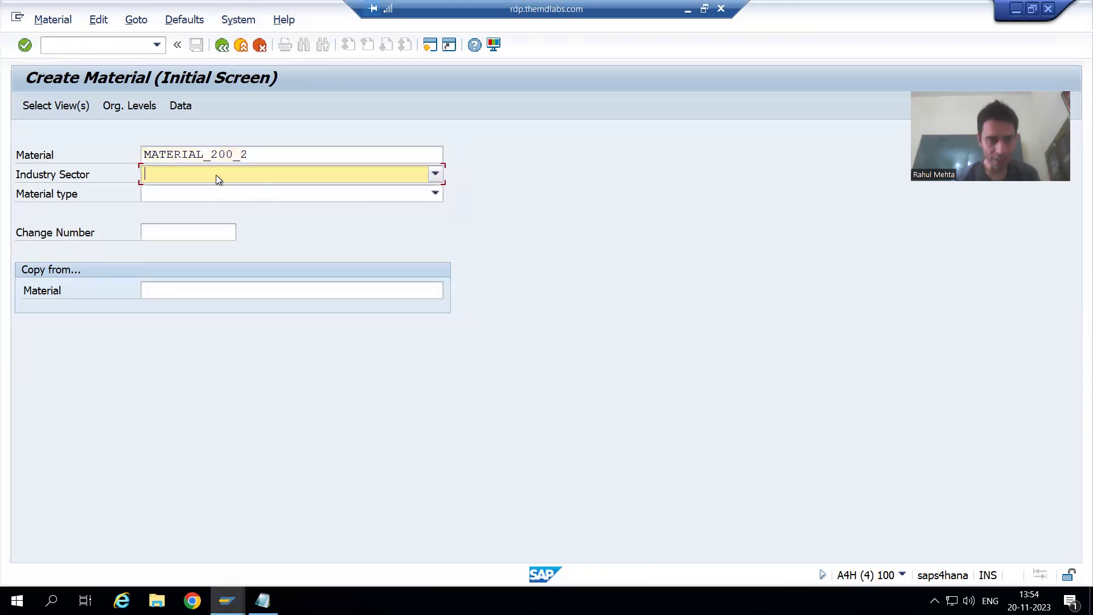
click(217, 175)
click(189, 225)
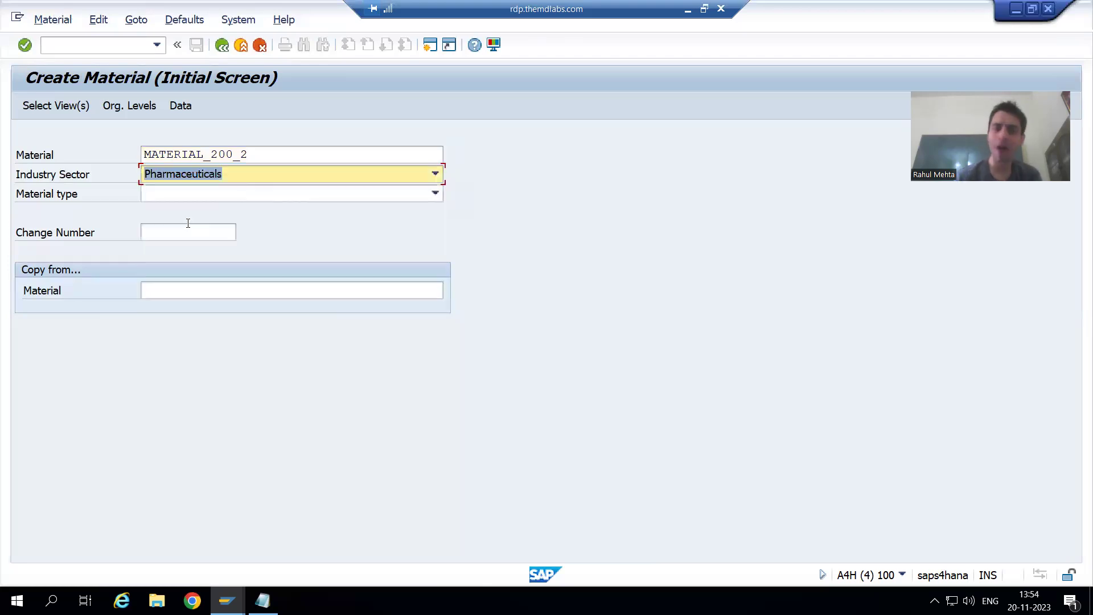
click(190, 194)
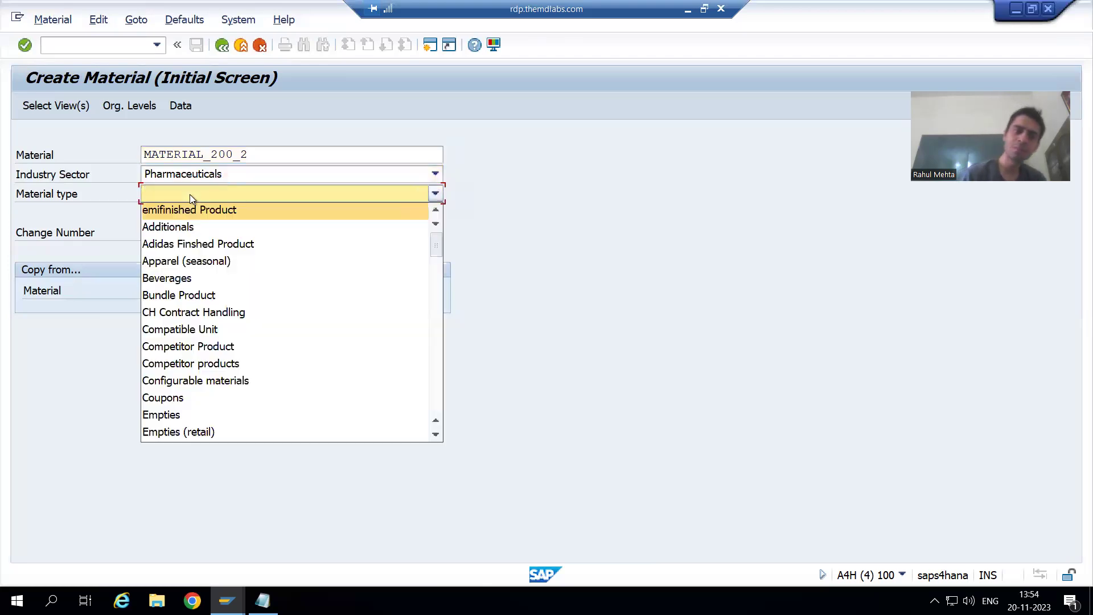
click(174, 228)
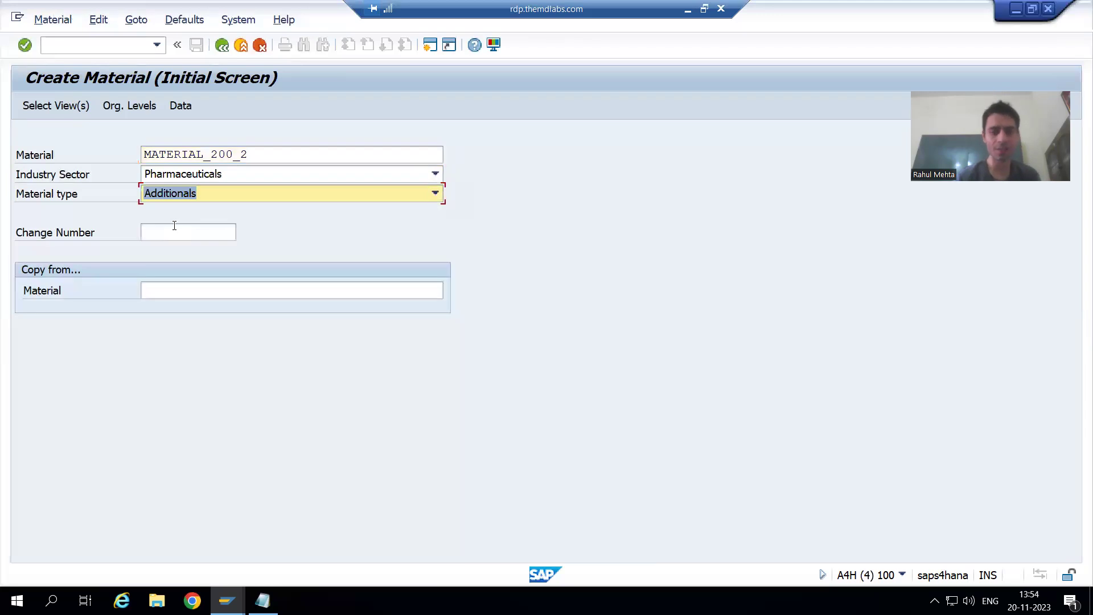
key(Return)
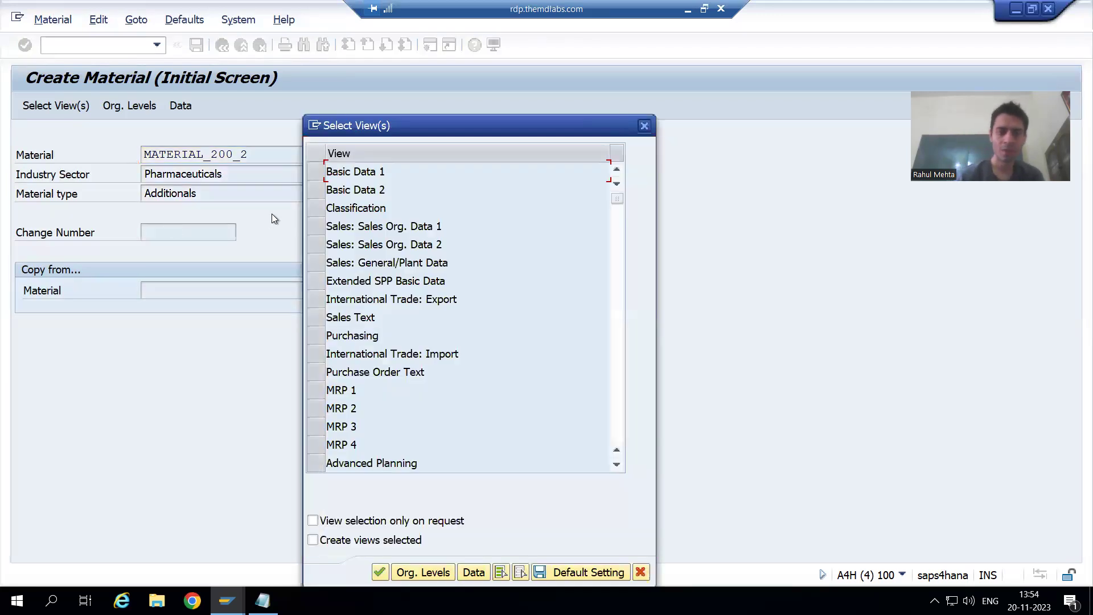
Select the Basic Data 1 view and fill in description 'Material Which needs to send to clnt 200'
click(316, 173)
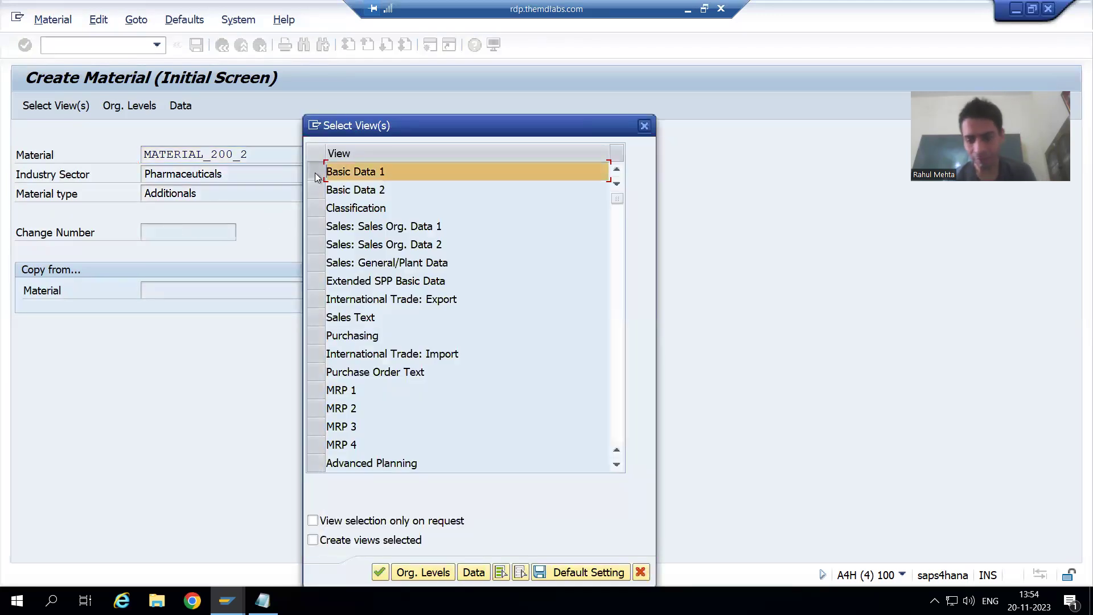
key(Return)
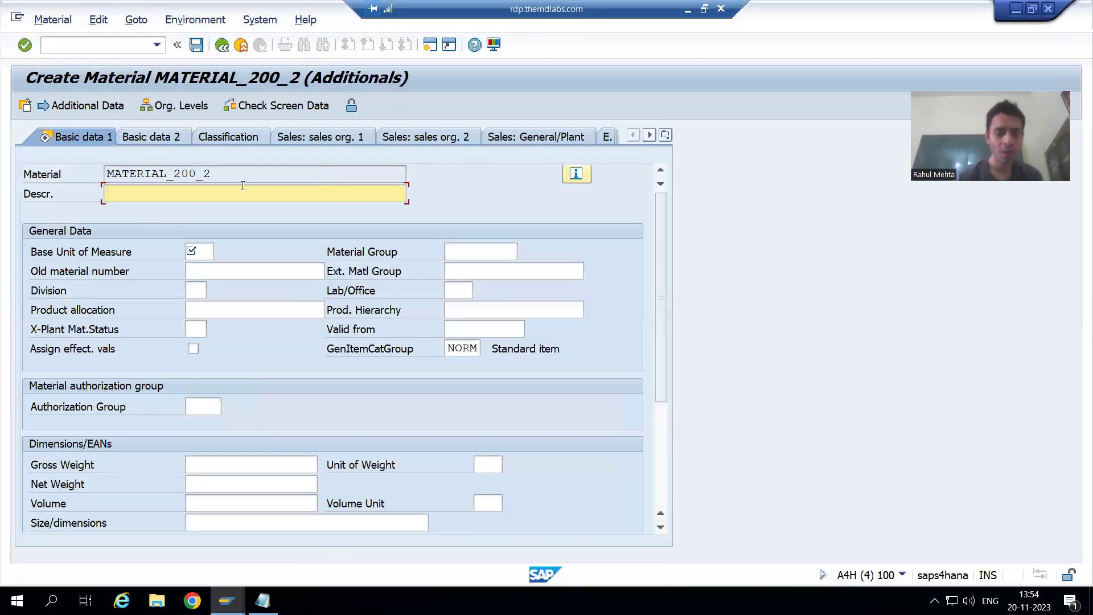
click(243, 187)
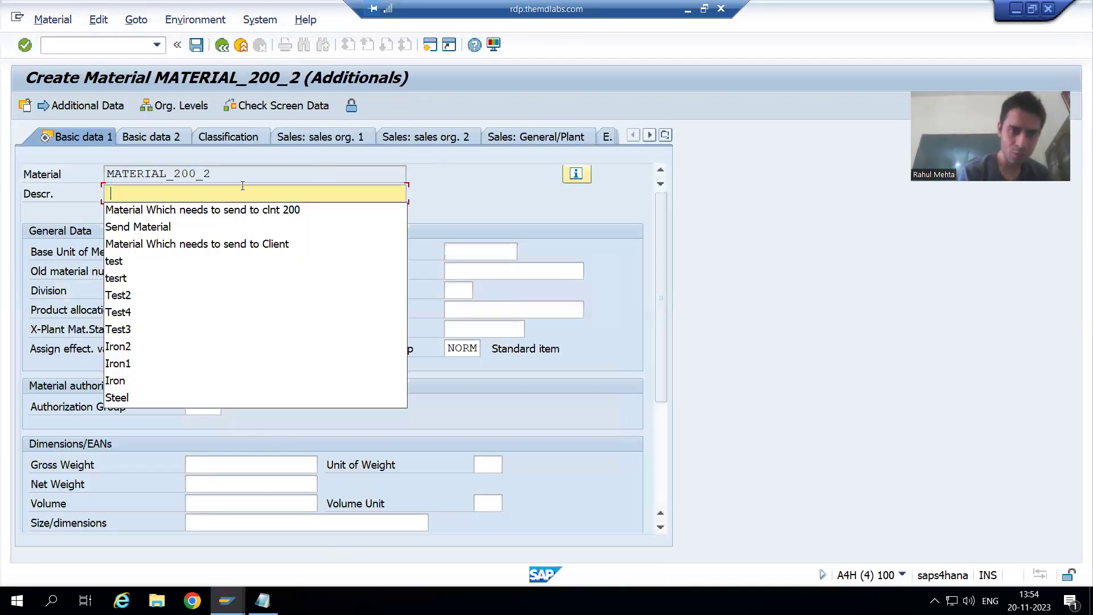
key(Down)
key(Return)
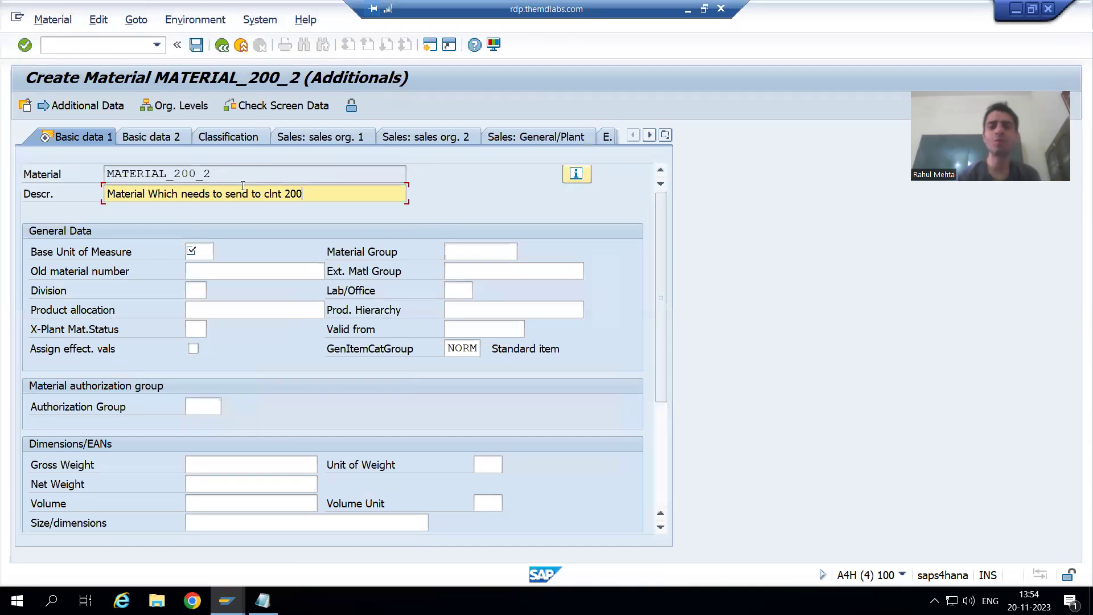
Set base unit of measure EA and save material MATERIAL_200_2
click(202, 254)
text(EA)
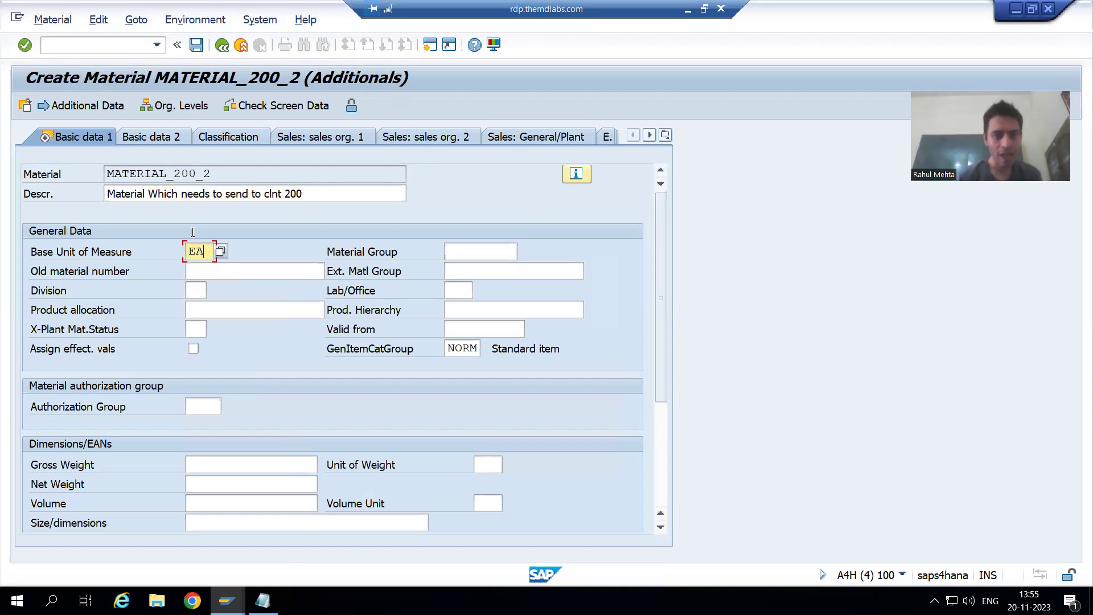
click(191, 61)
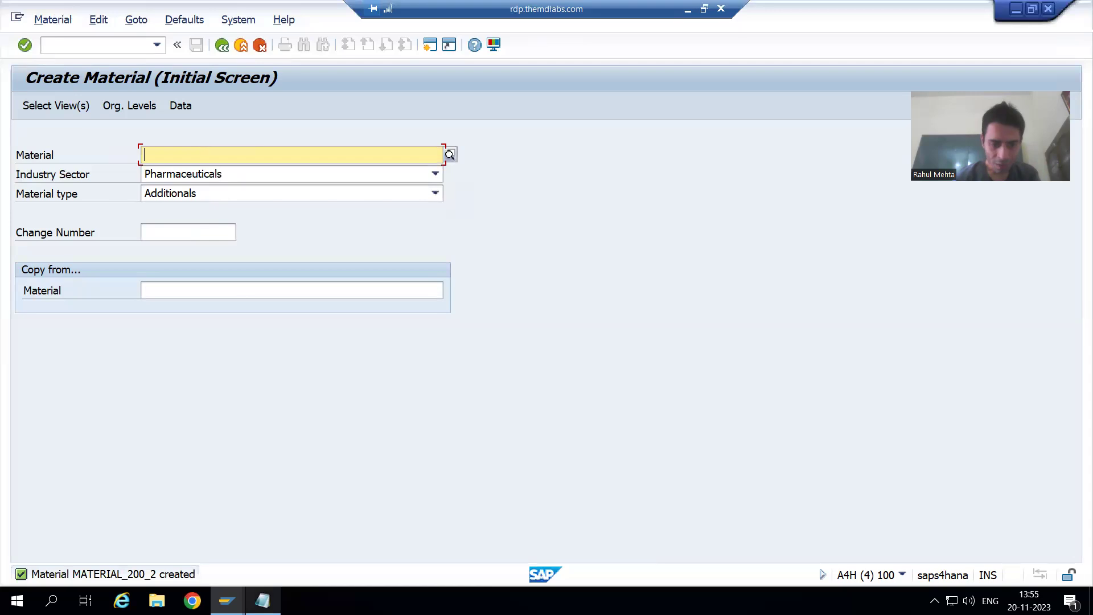
click(227, 601)
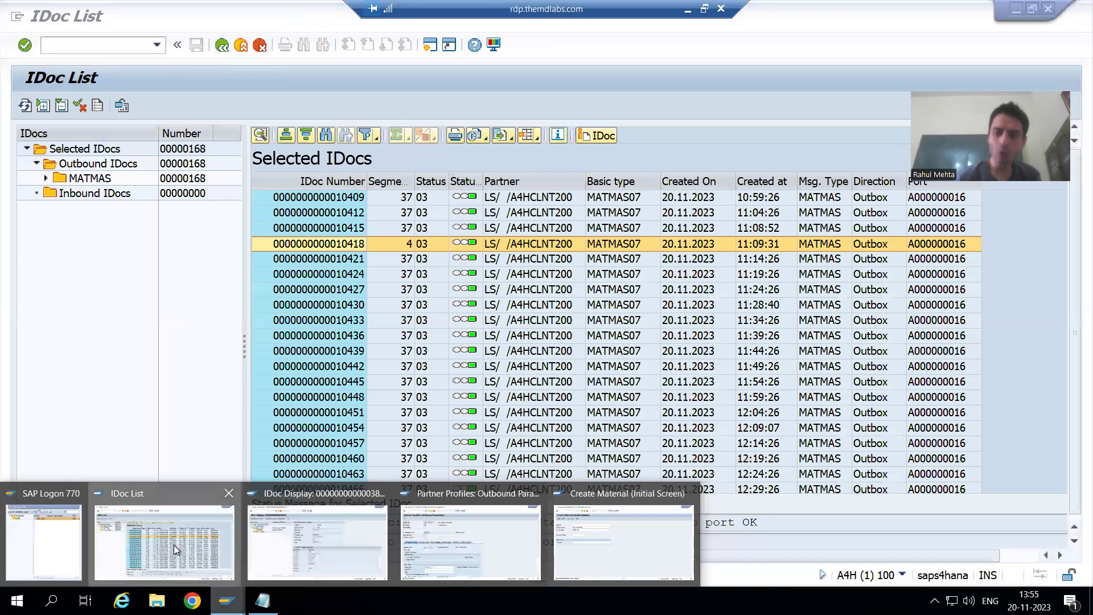
Refresh client 100's outbound IDoc list and scroll to new IDocs 10520 and 10523 at status 03
click(173, 545)
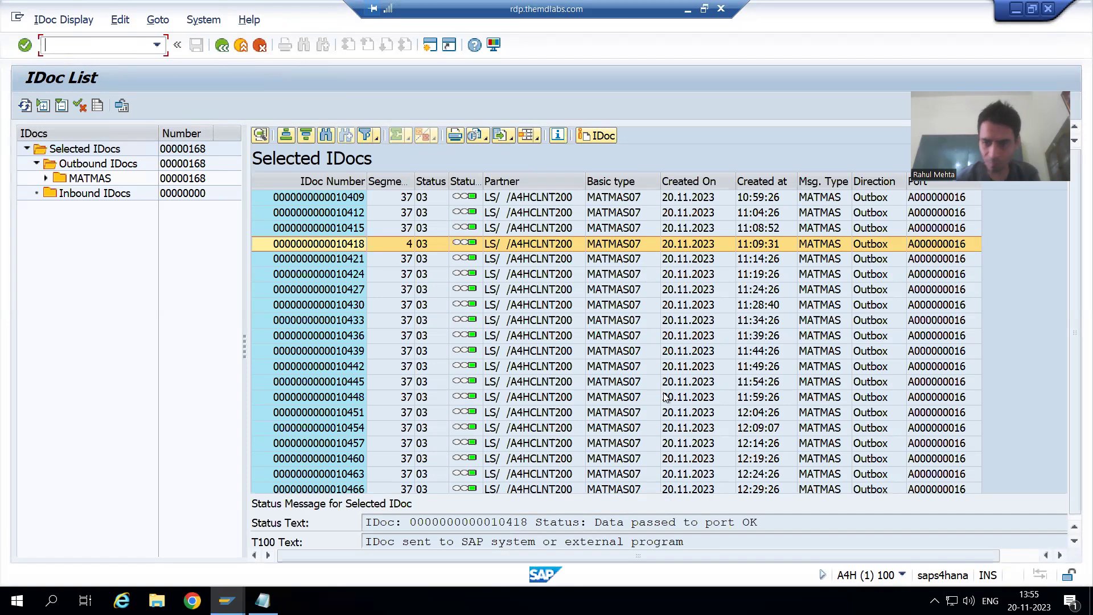
scroll(657, 390, down, 6)
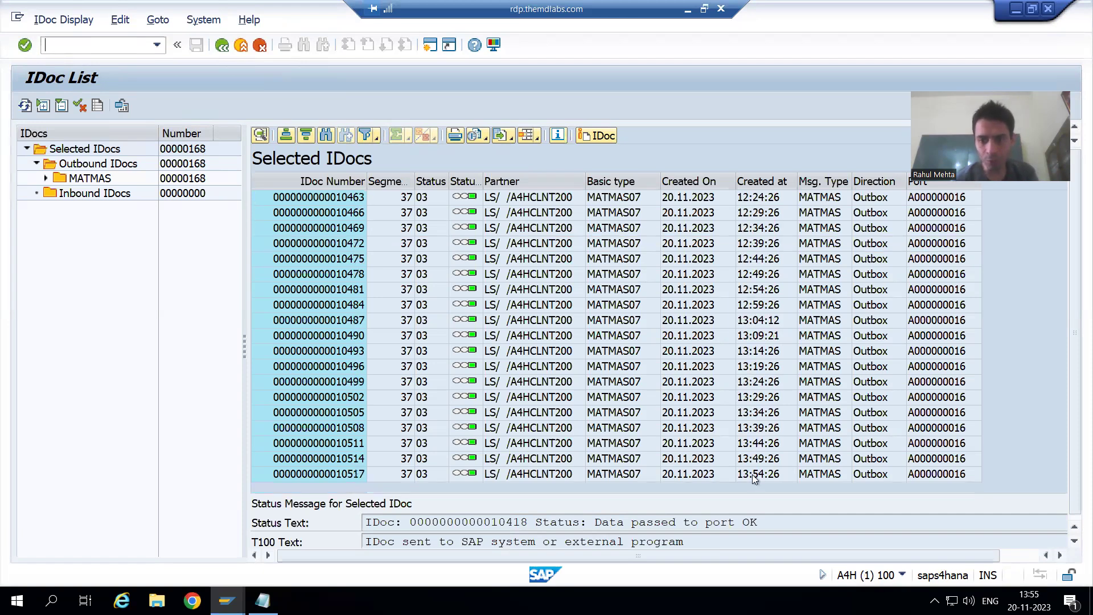
click(25, 106)
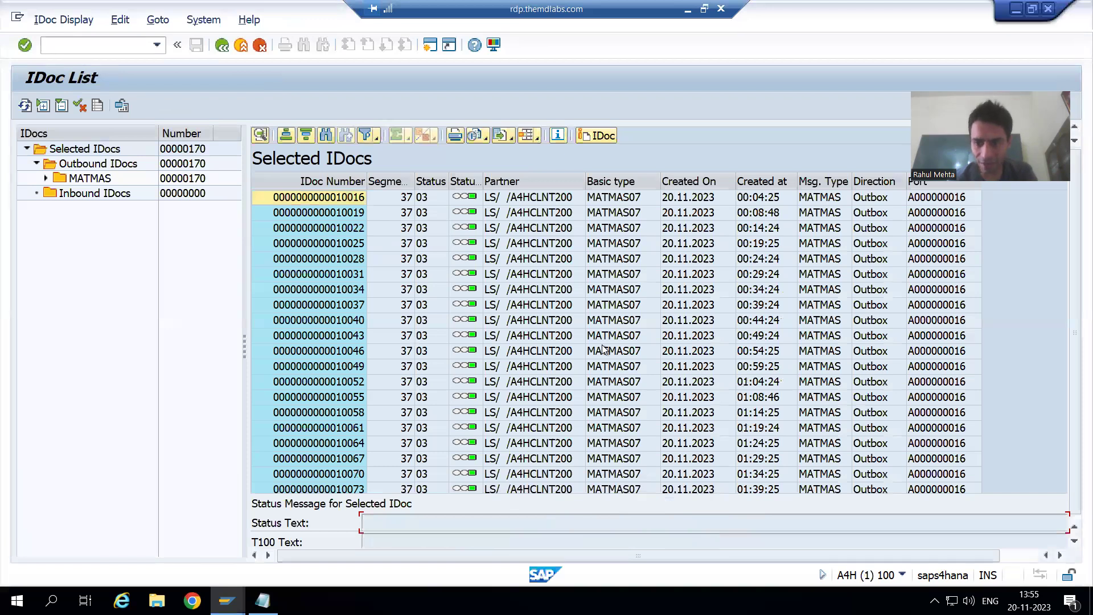
scroll(605, 350, down, 20)
scroll(709, 405, down, 20)
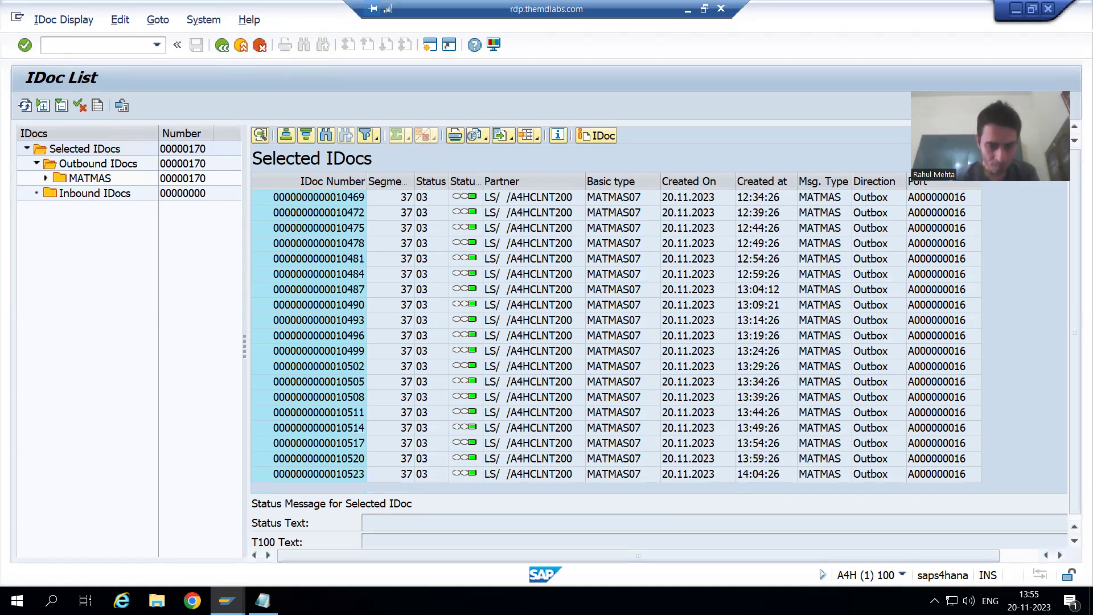
click(227, 601)
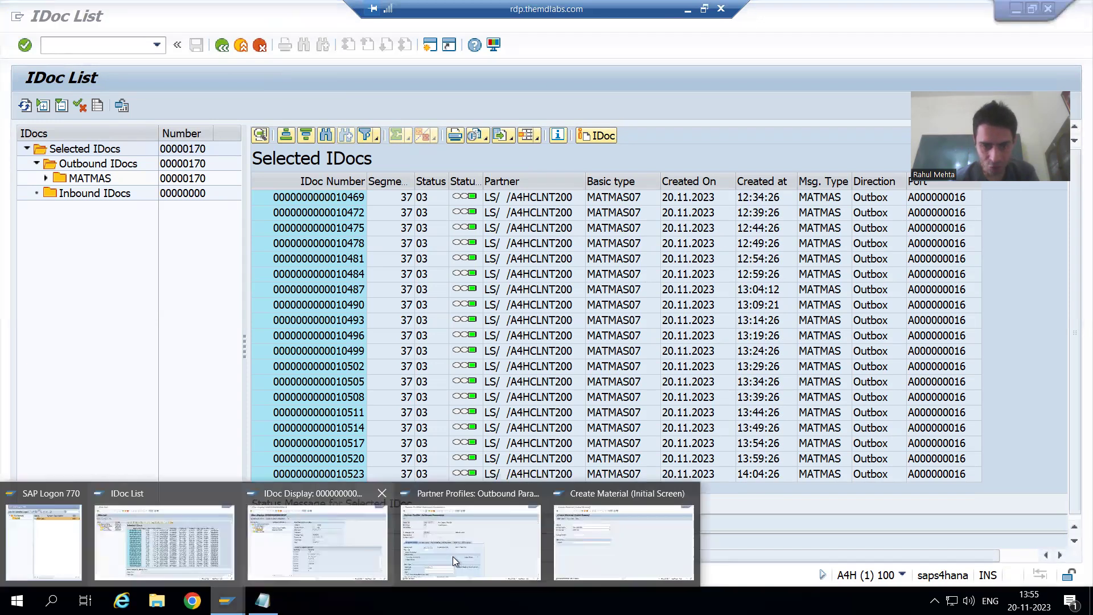
Refresh client 200's inbound IDoc list and scroll to the latest MATMAS IDocs at status 51
click(489, 542)
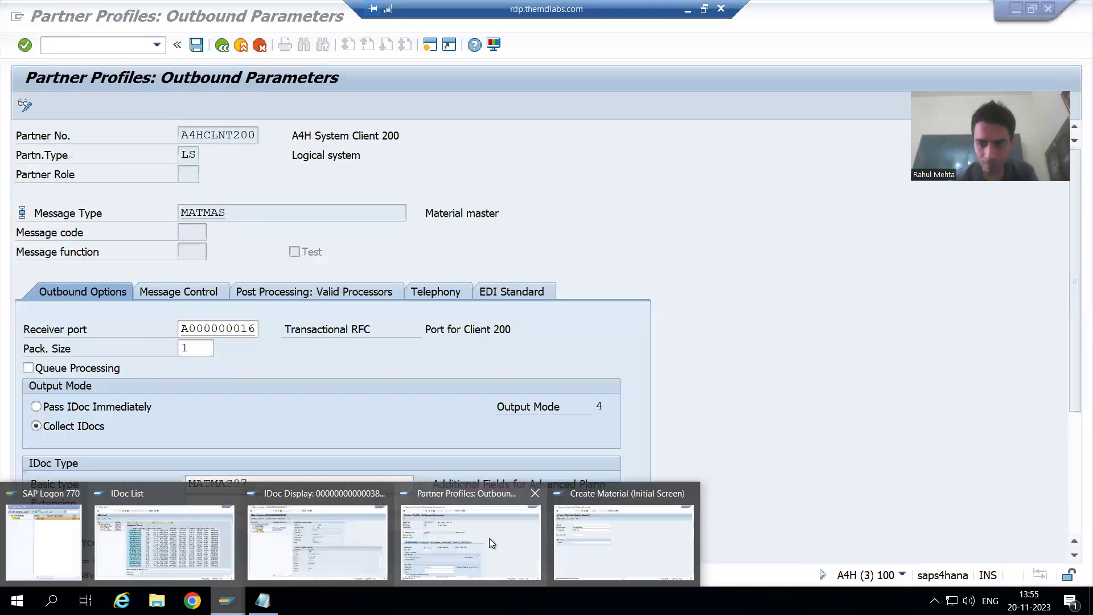
click(227, 601)
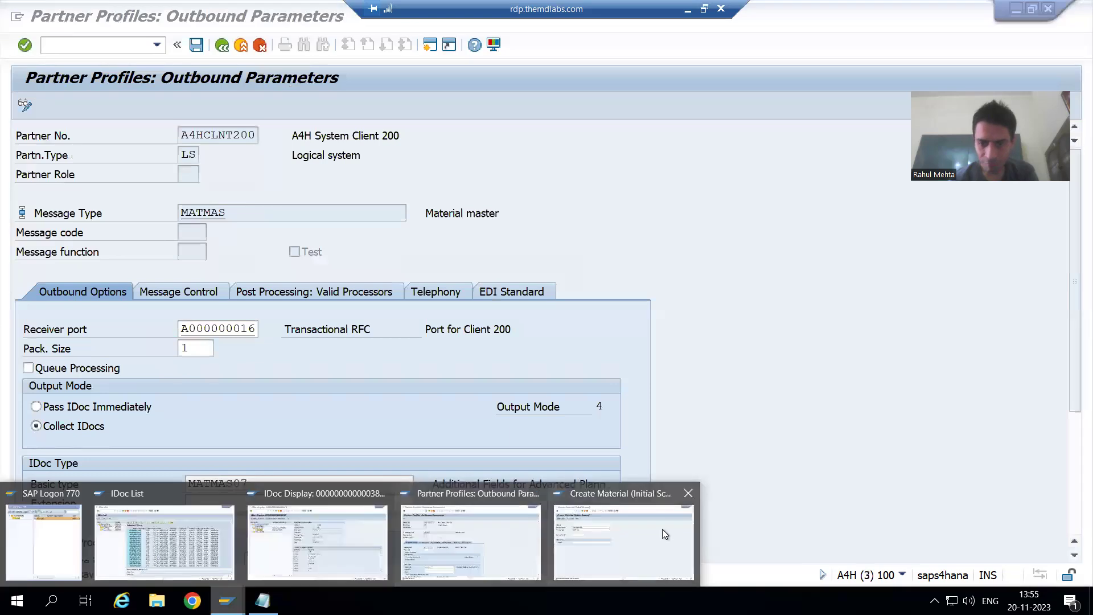
click(347, 555)
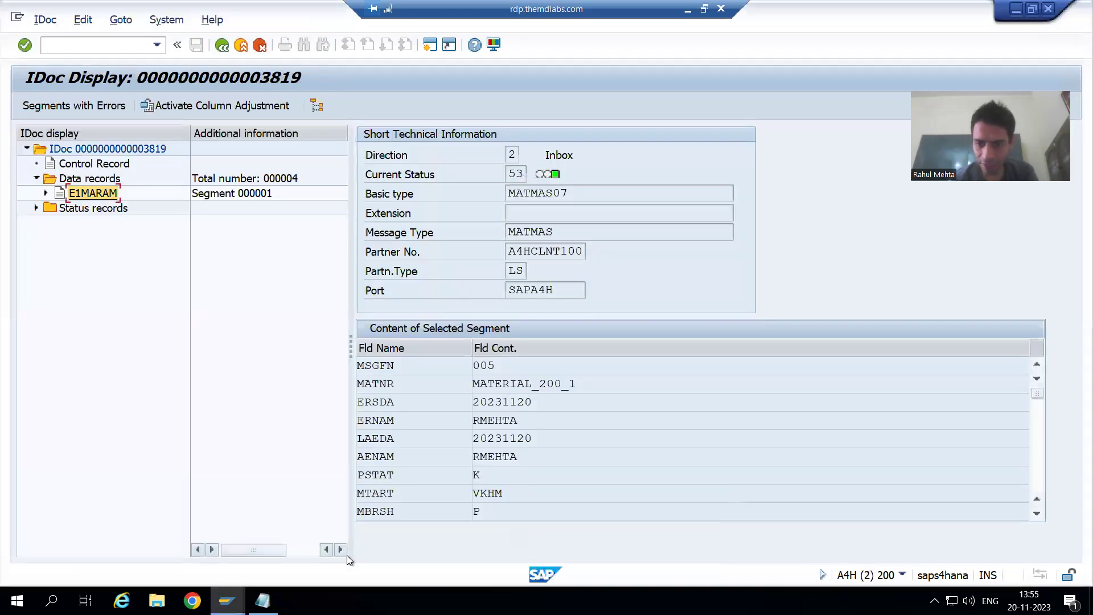
click(222, 45)
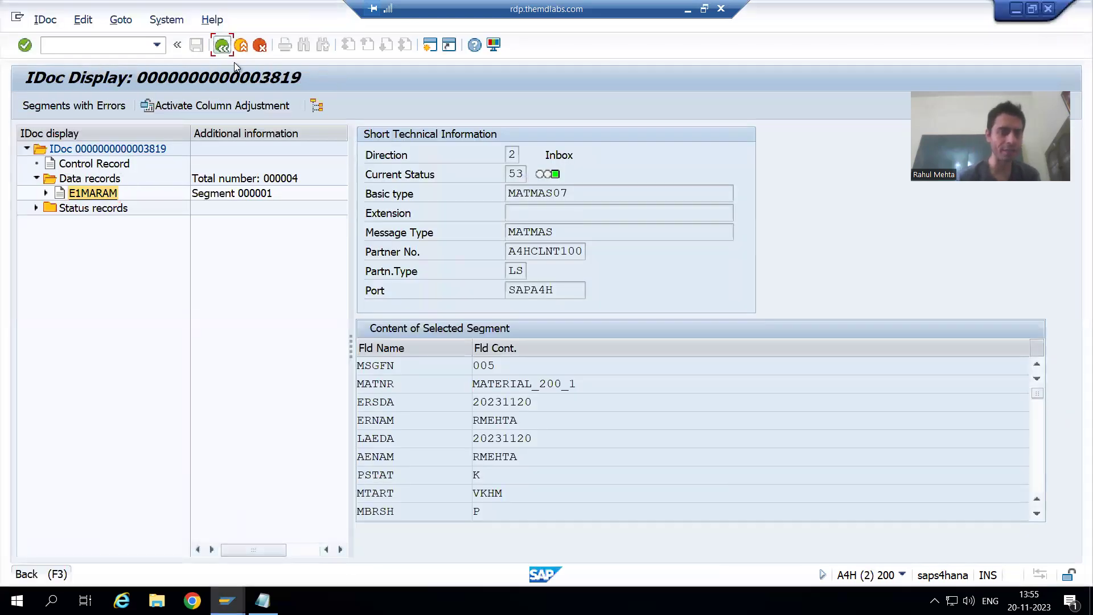
click(24, 106)
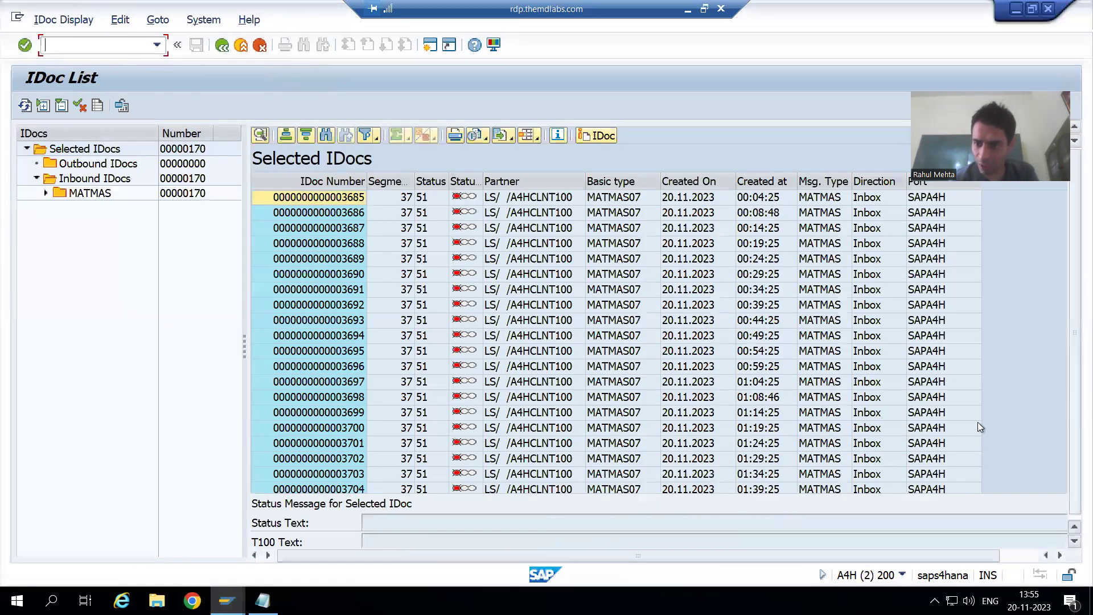
scroll(877, 440, down, 12)
scroll(877, 440, down, 20)
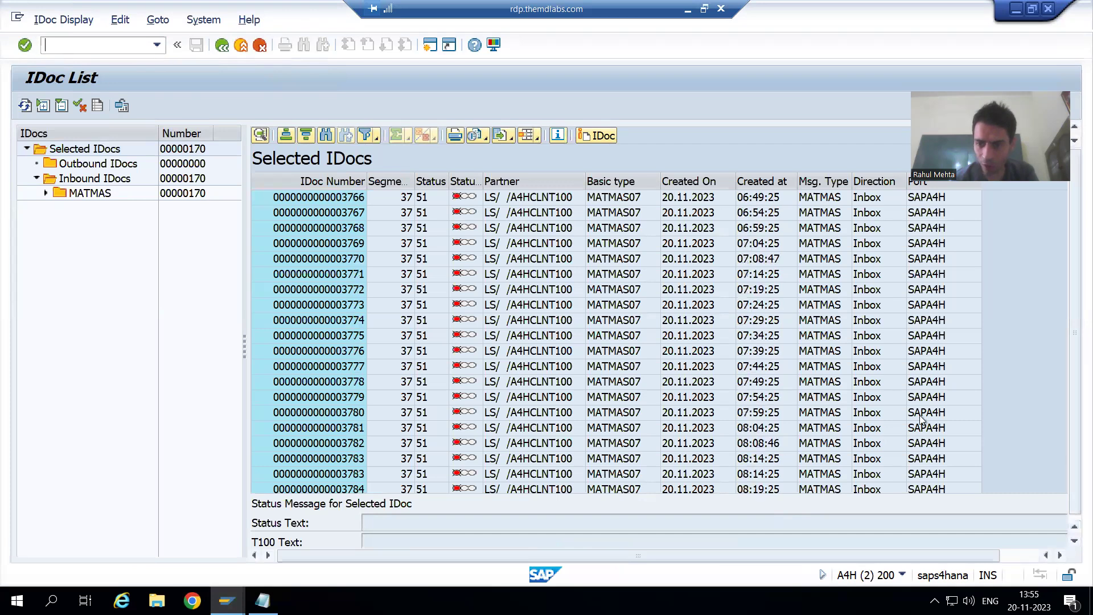
scroll(836, 429, down, 10)
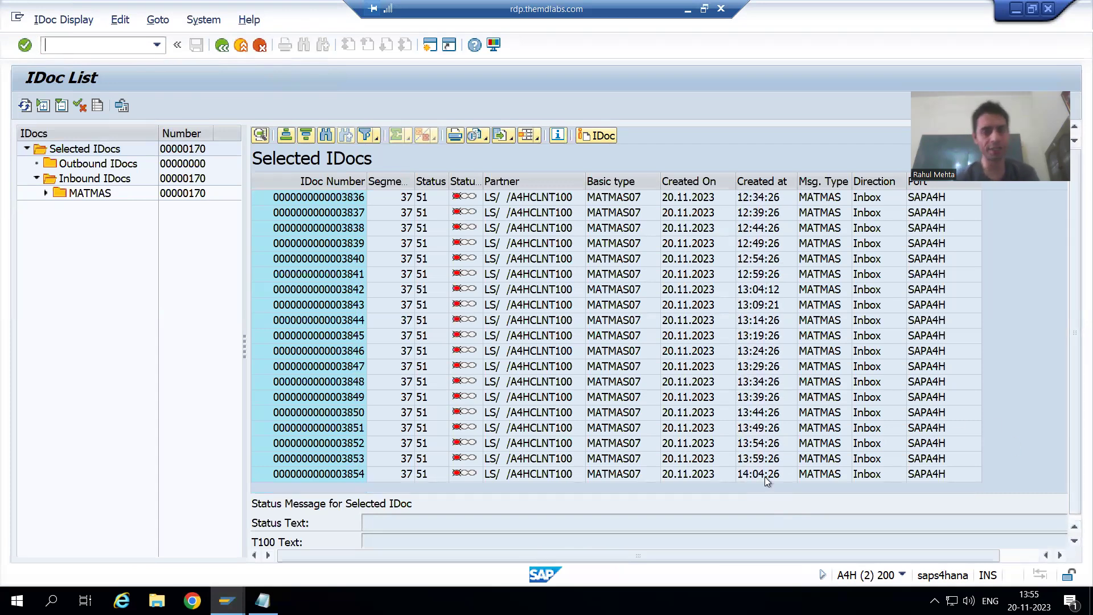
key(alt+Tab)
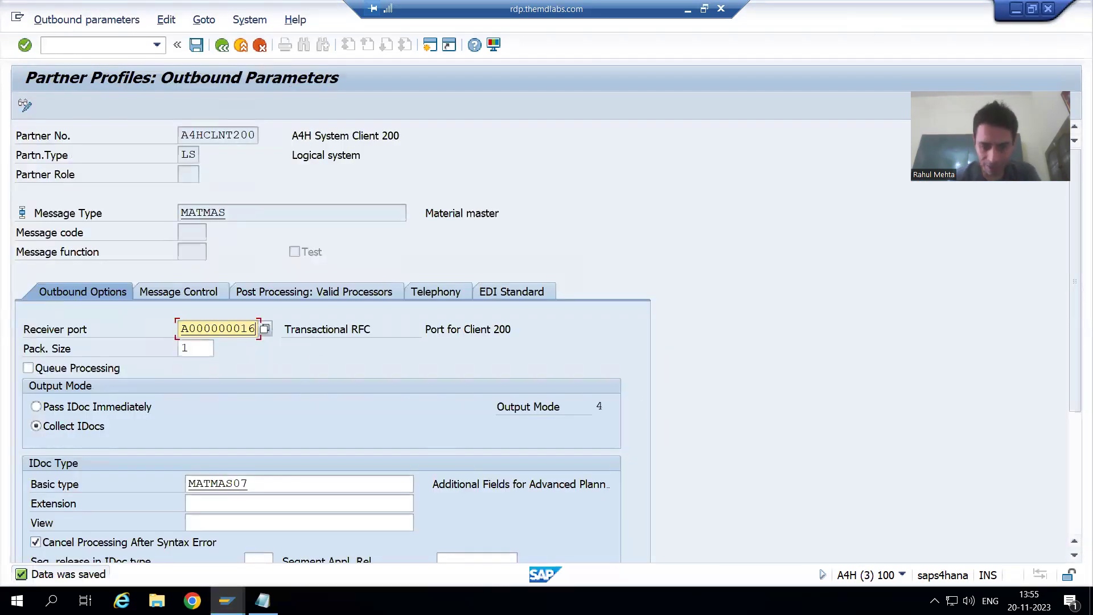
From the Create Material session, run /obd10 to reach Send Material with MATMAS prefilled
click(227, 601)
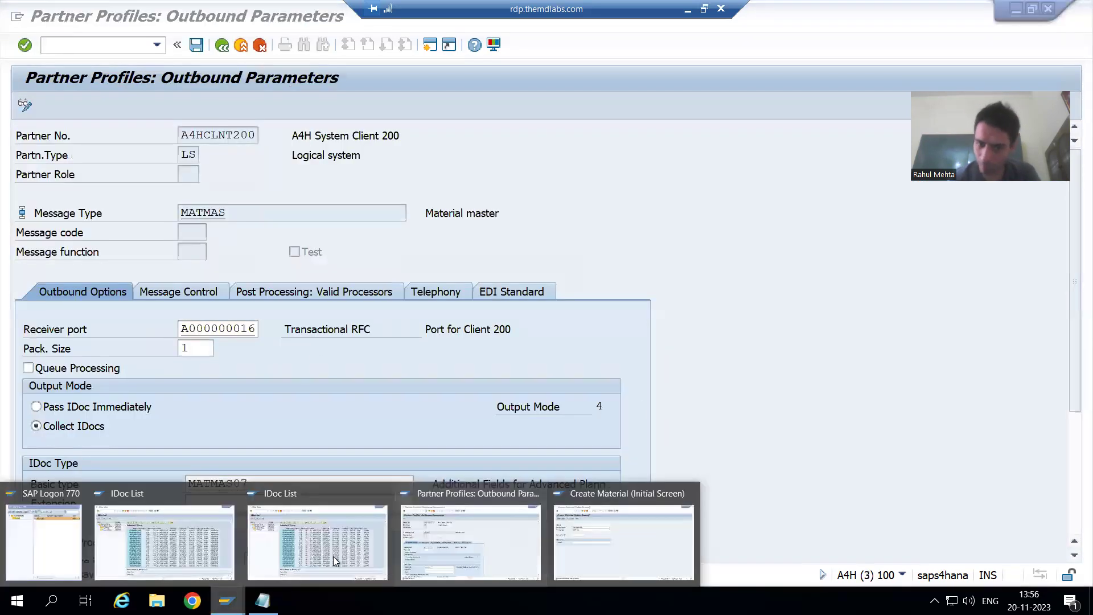
click(606, 532)
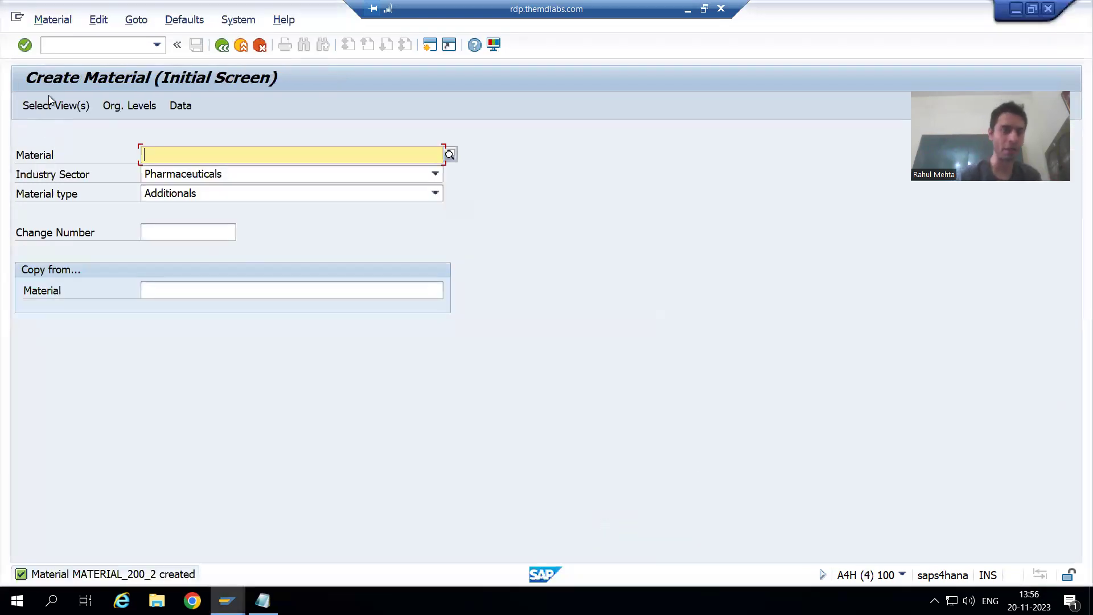
click(65, 42)
text(/obd10)
key(Return)
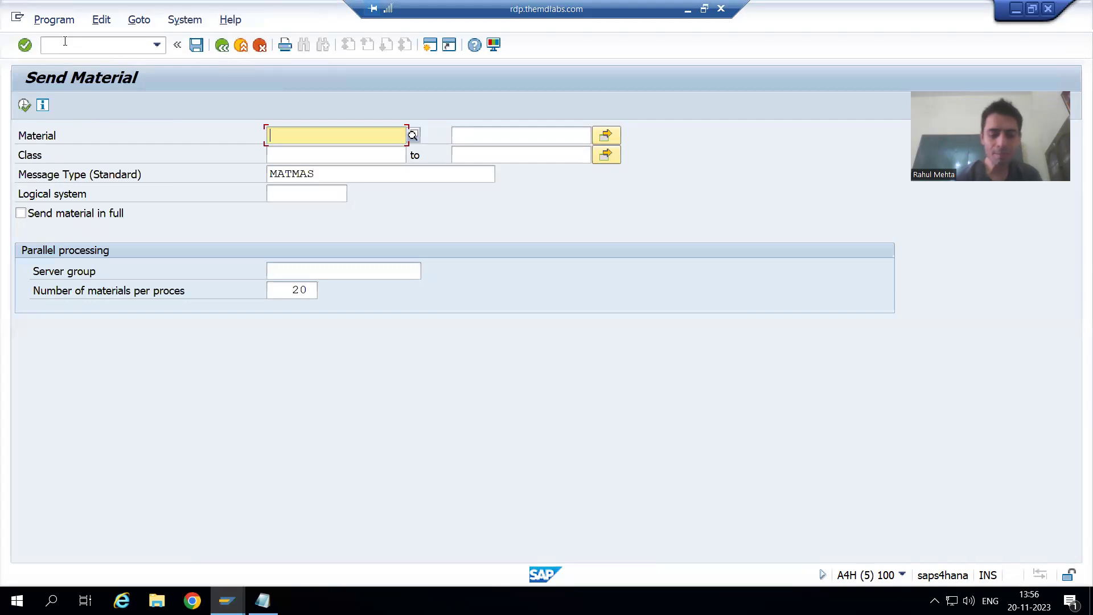
Enter MATERIAL_200_2 as the material to send
key(BackSpace)
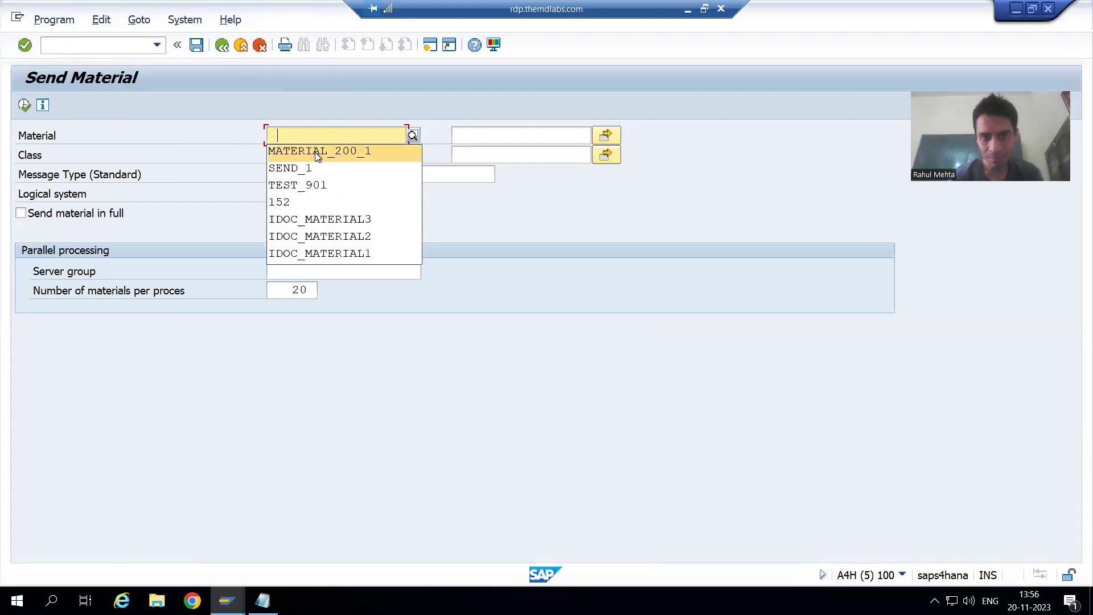
key(Return)
key(BackSpace)
text(200_2)
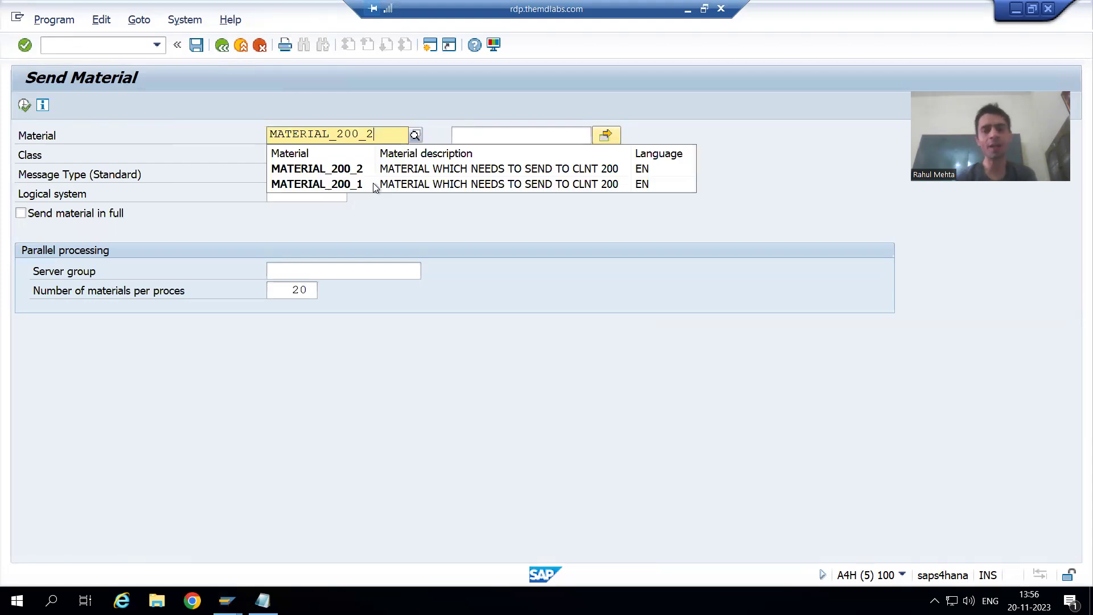
click(364, 175)
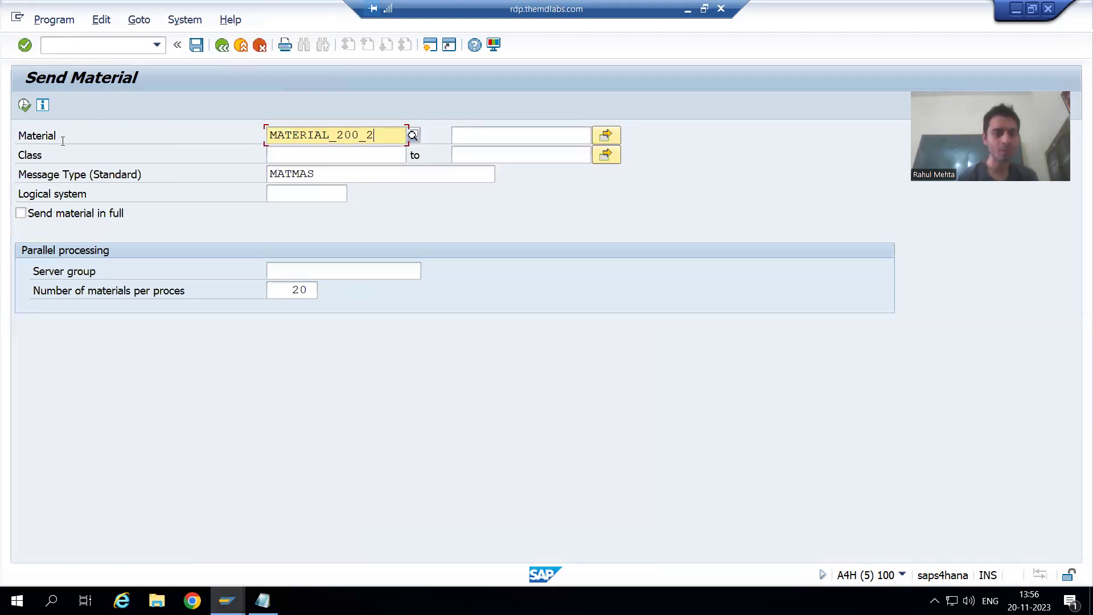
Execute the send and acknowledge the one master and two communication IDoc messages
click(21, 108)
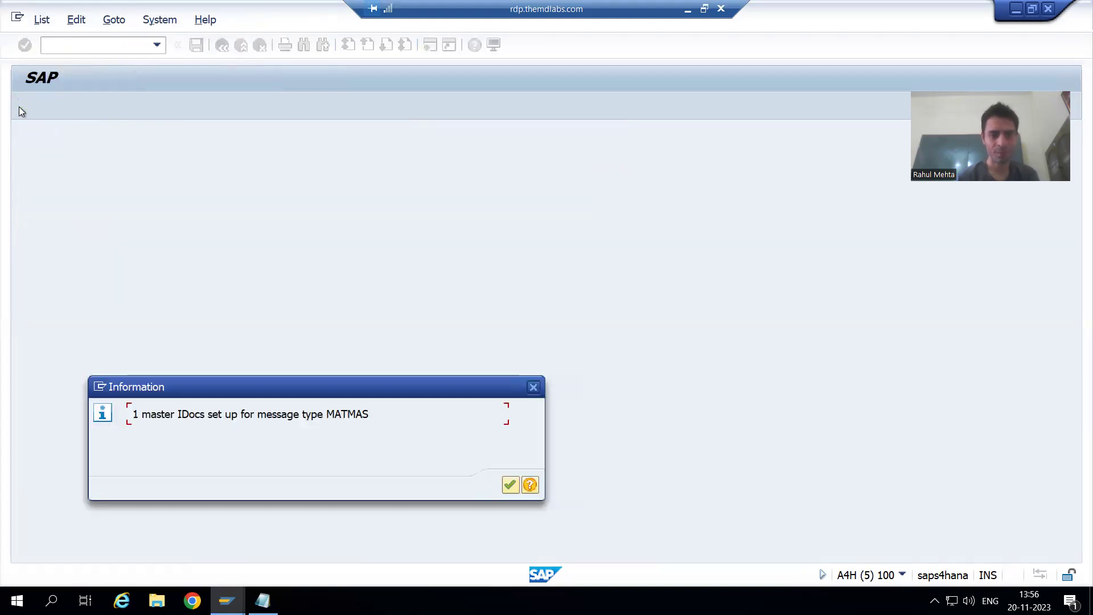
click(510, 486)
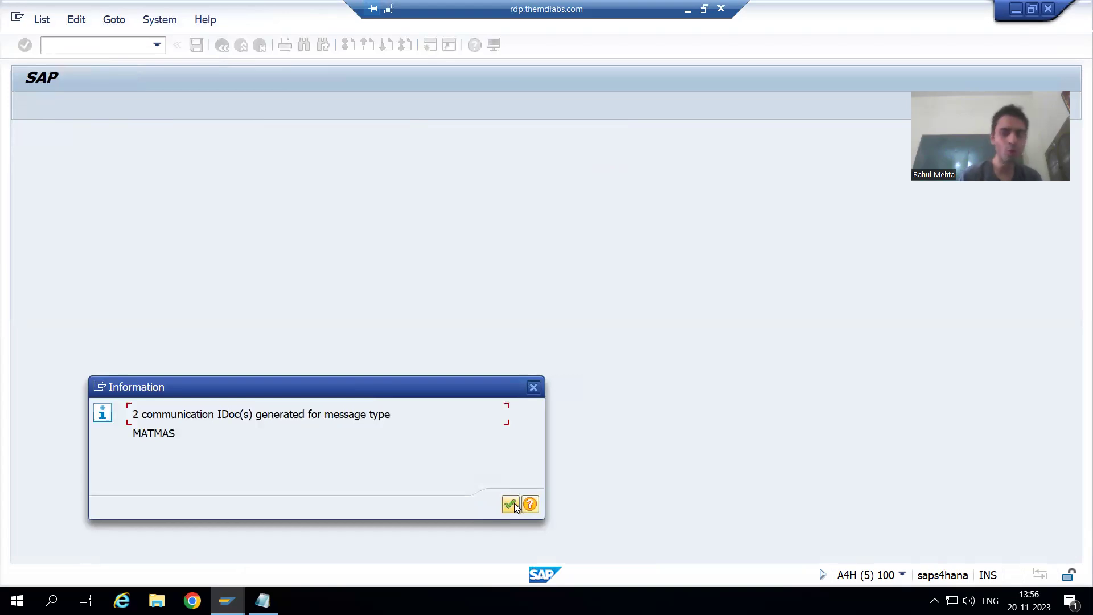
click(511, 504)
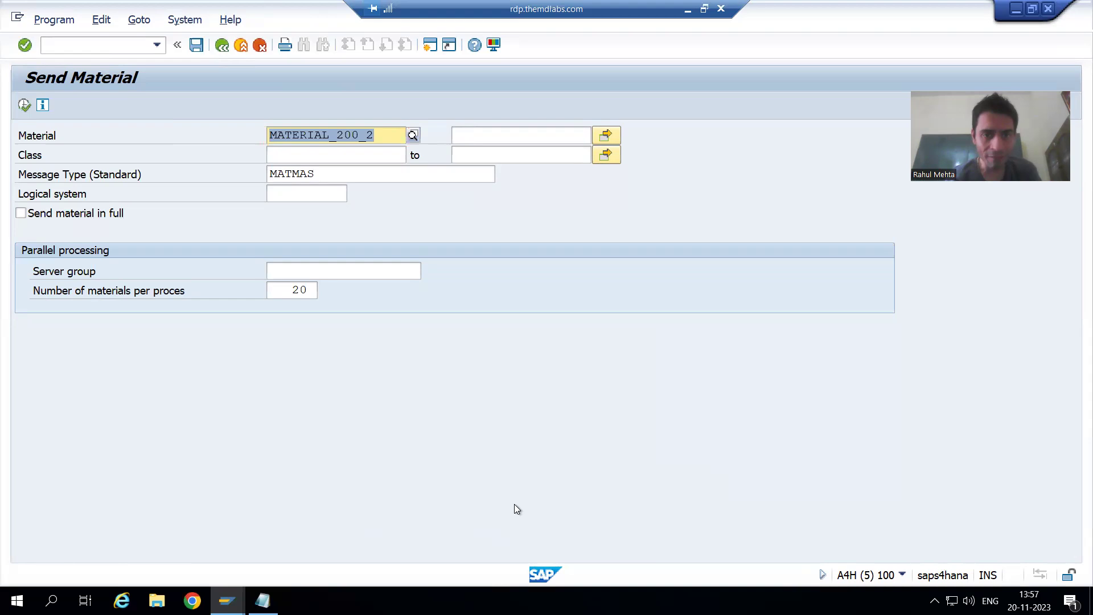
key(alt+Tab)
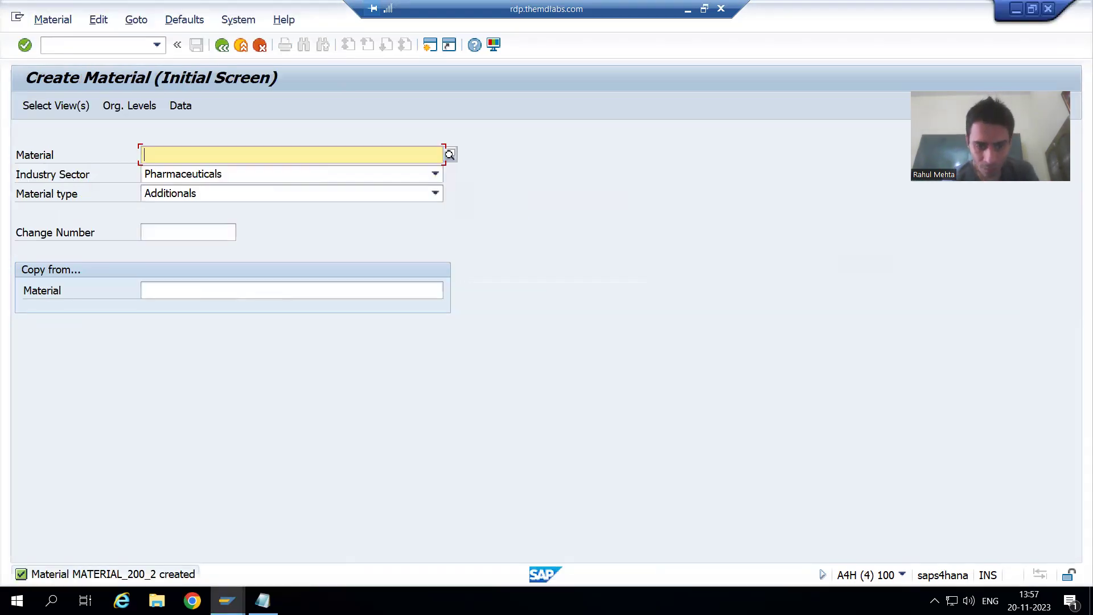
click(227, 600)
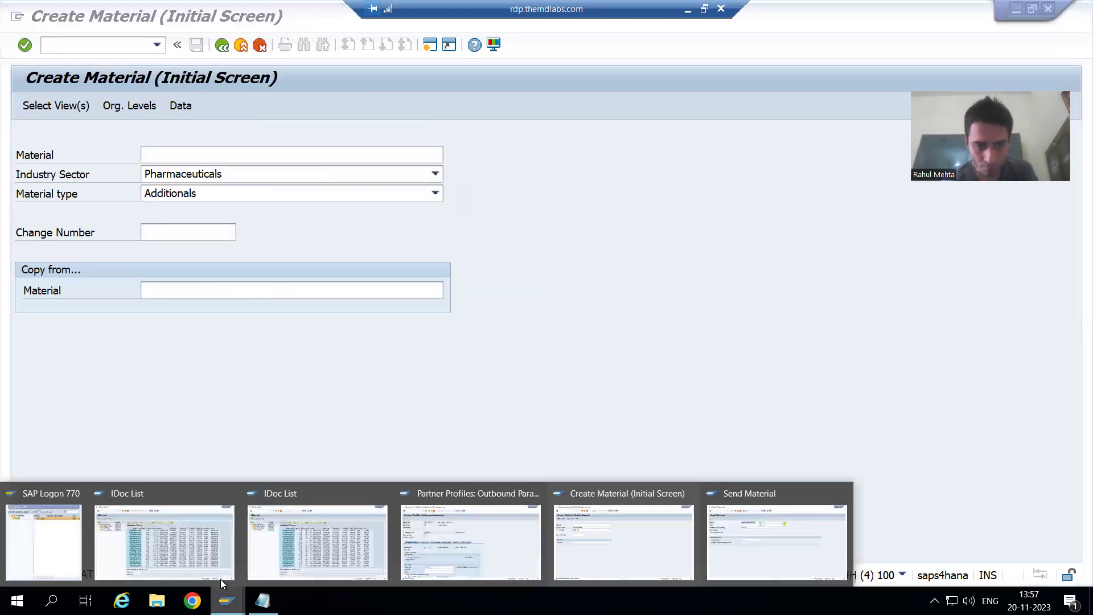
Refresh the outbound IDoc list and check new IDoc 10526 at status 30, ready for dispatch
click(197, 552)
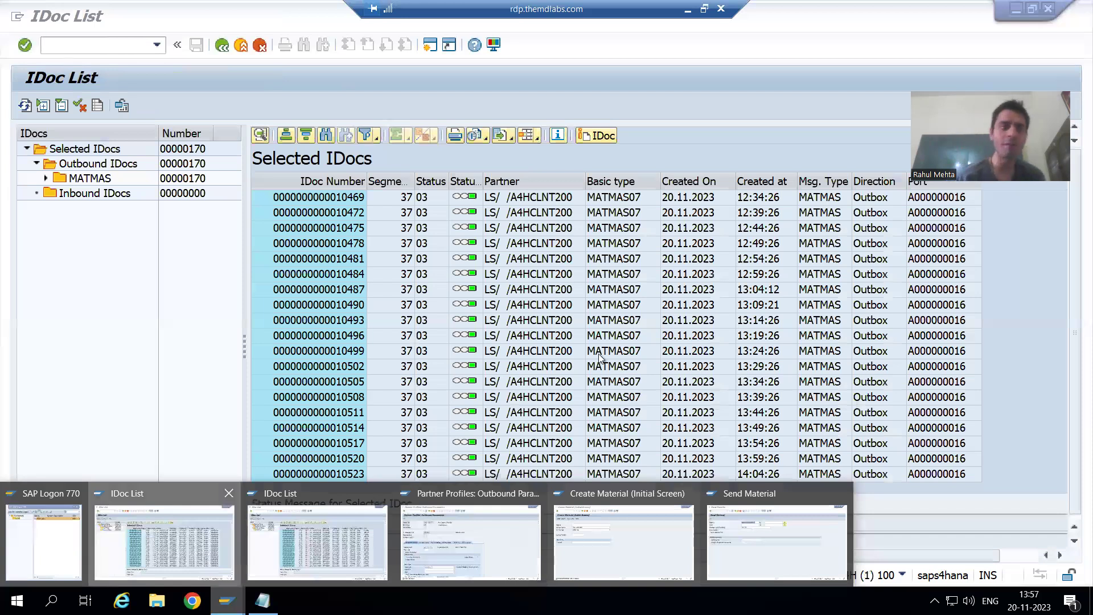
click(25, 106)
scroll(774, 396, down, 11)
scroll(774, 395, down, 20)
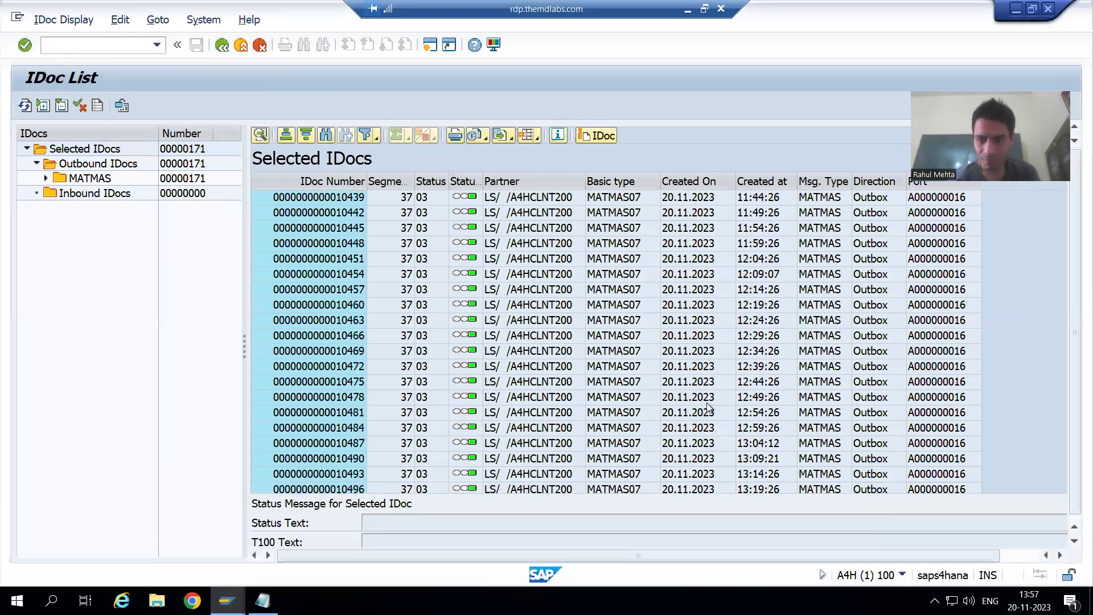
scroll(775, 393, down, 4)
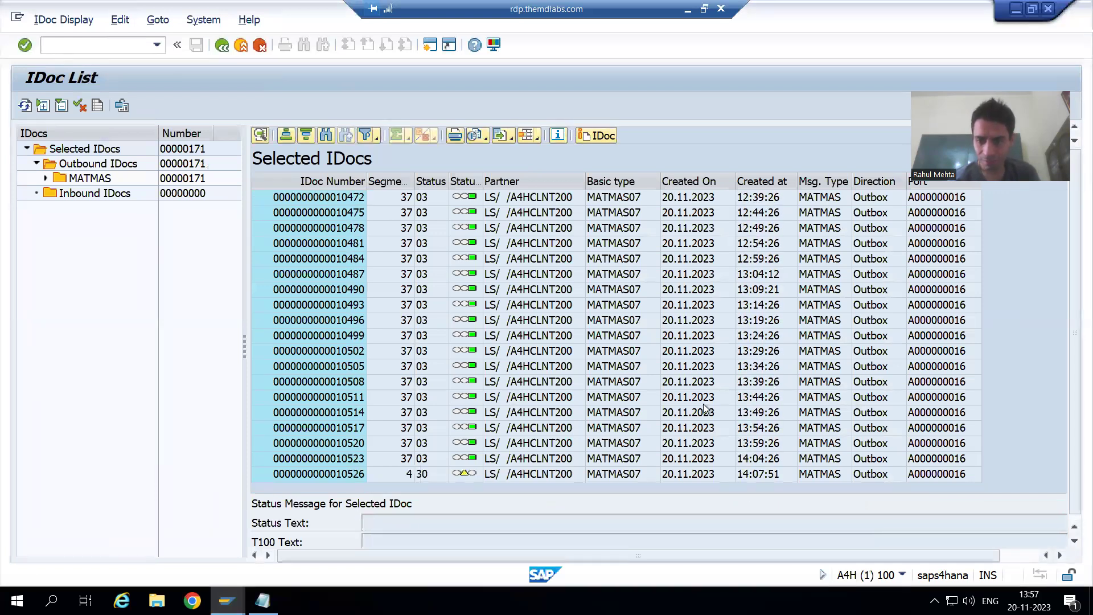
click(340, 478)
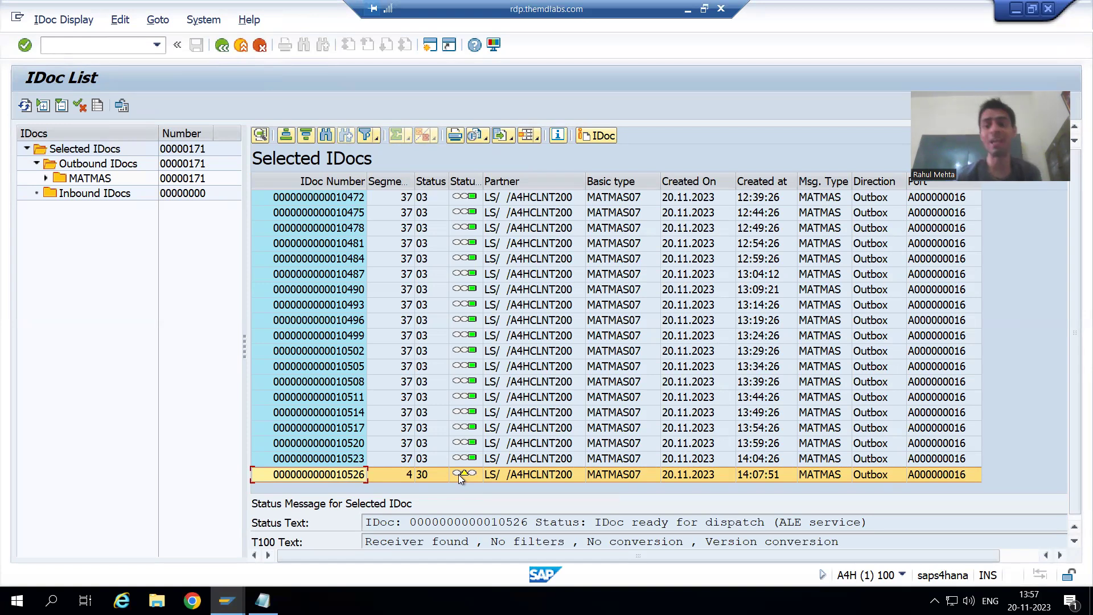
double_click(344, 477)
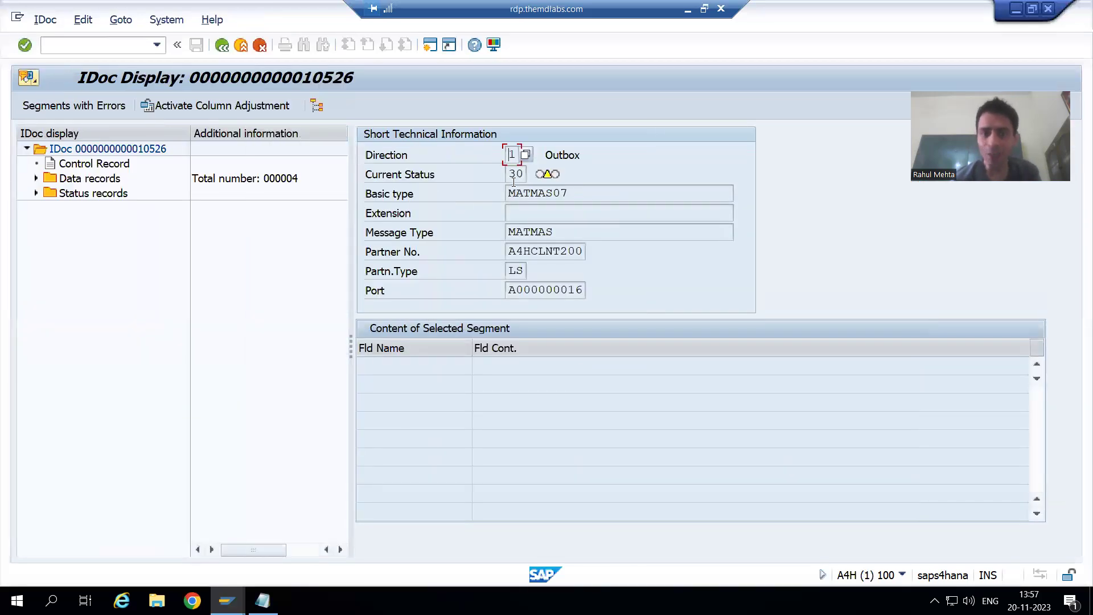
Expand IDoc 10526's status records to show status 30 following 01 IDoc created
click(36, 194)
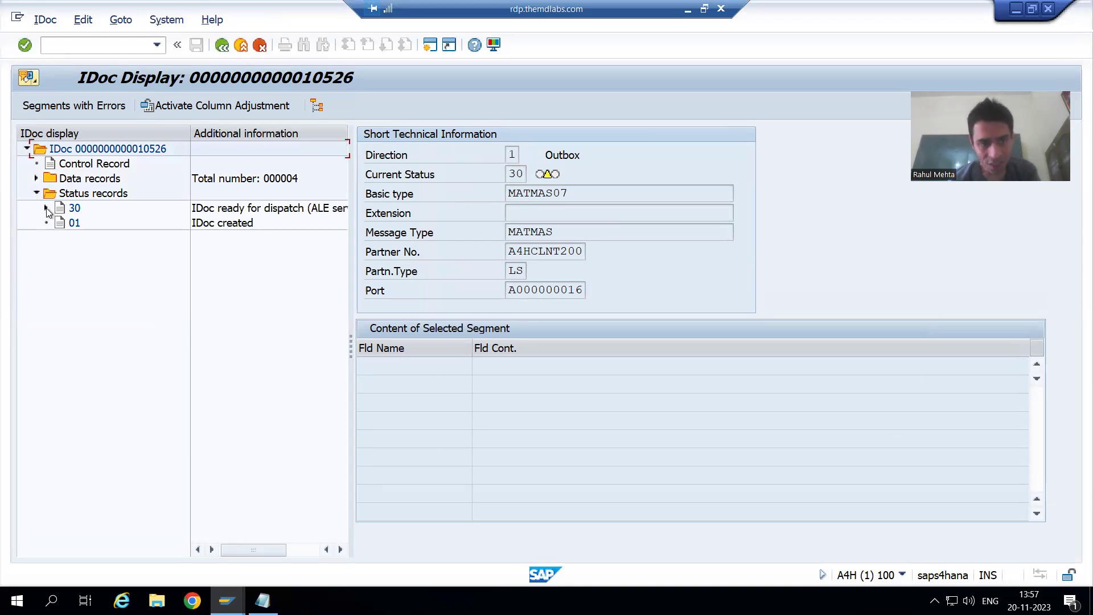
click(45, 208)
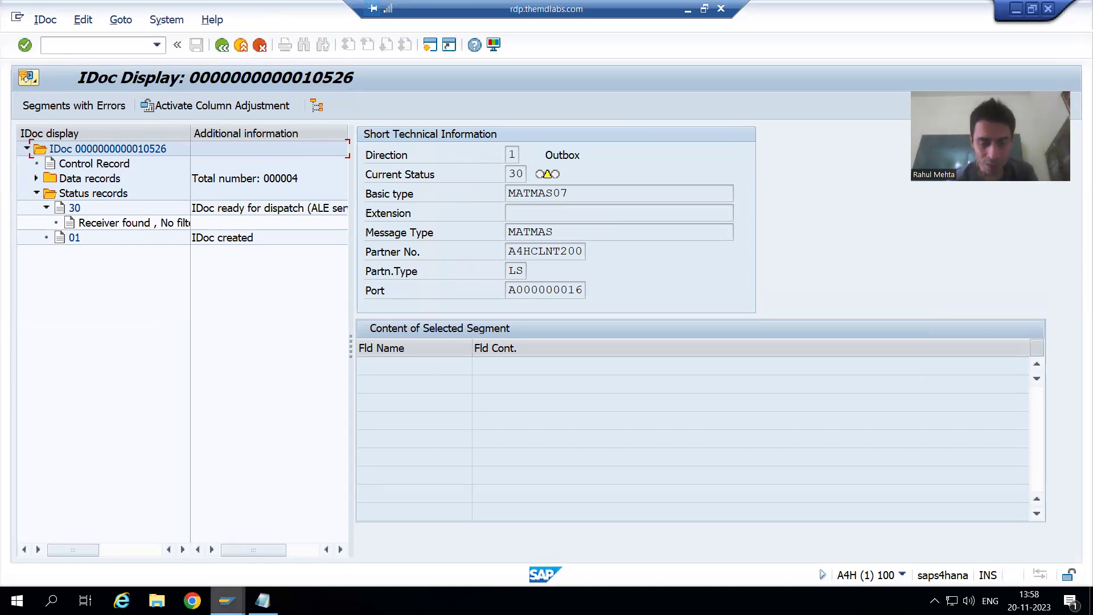
click(228, 601)
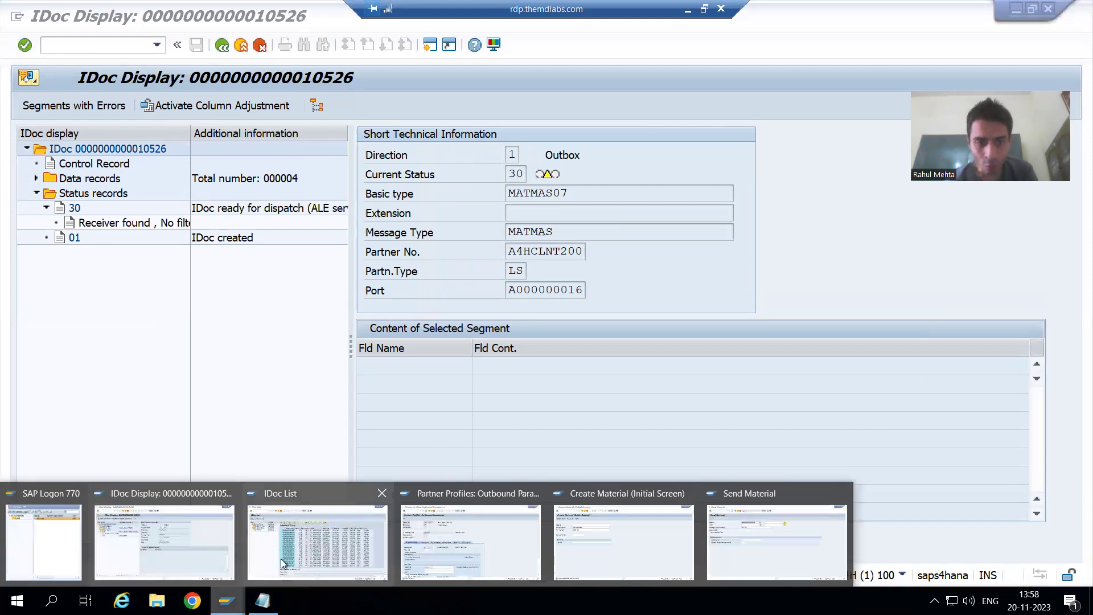
click(197, 540)
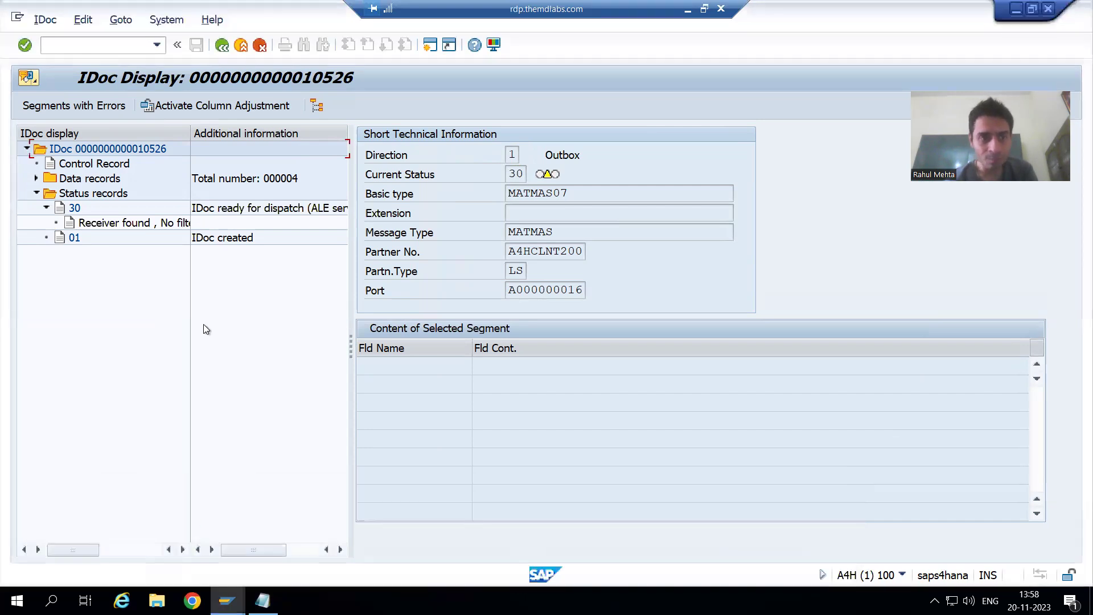
click(60, 50)
Run /owe02 and list the IDocs sent through partner port A000000016
text(/owe02)
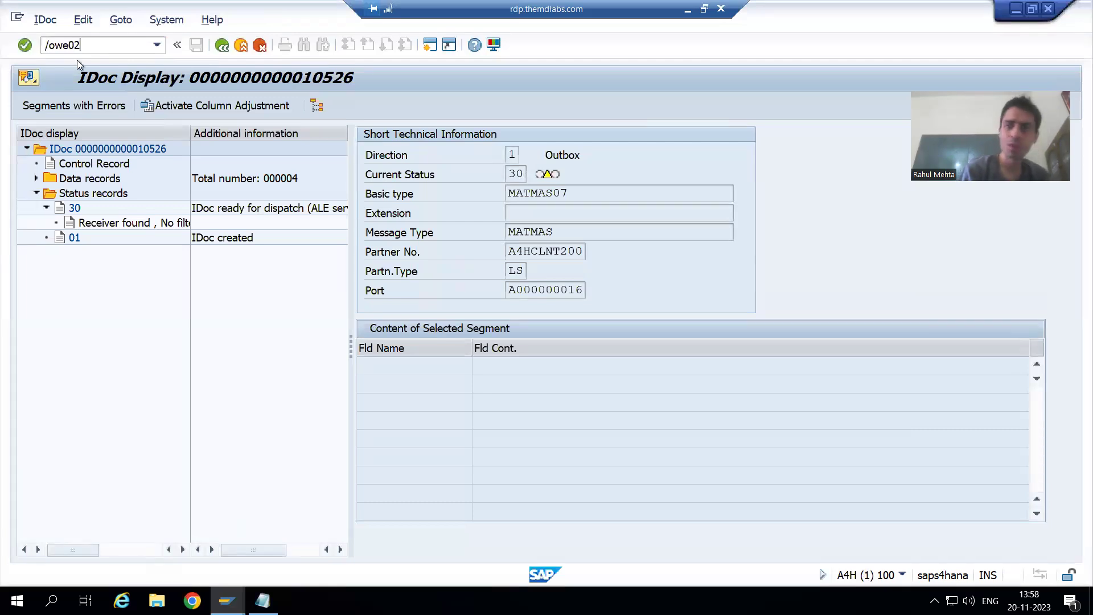
key(Return)
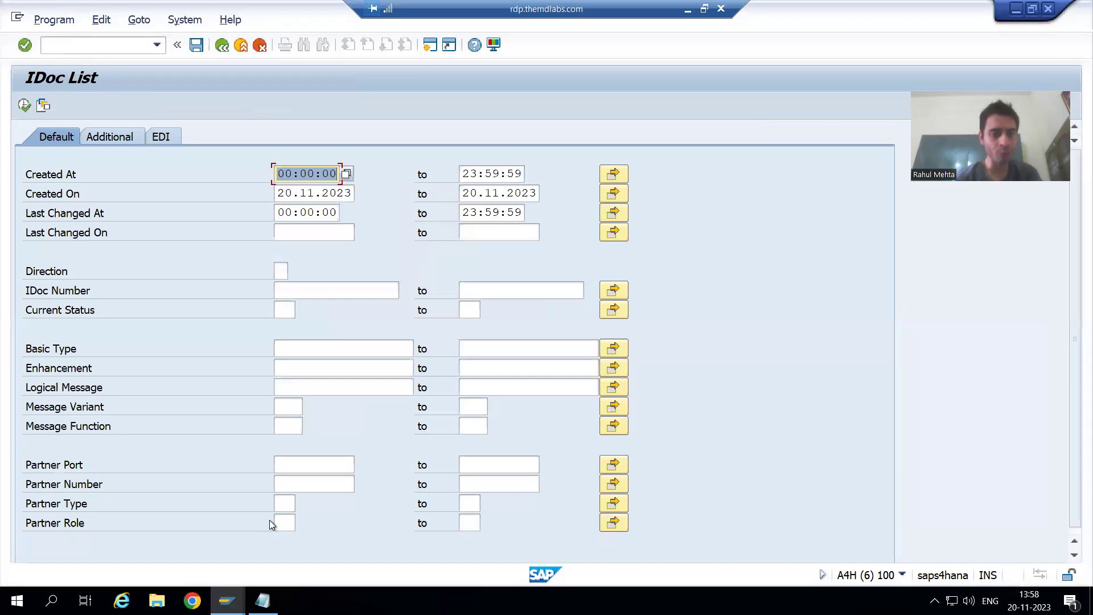
click(292, 466)
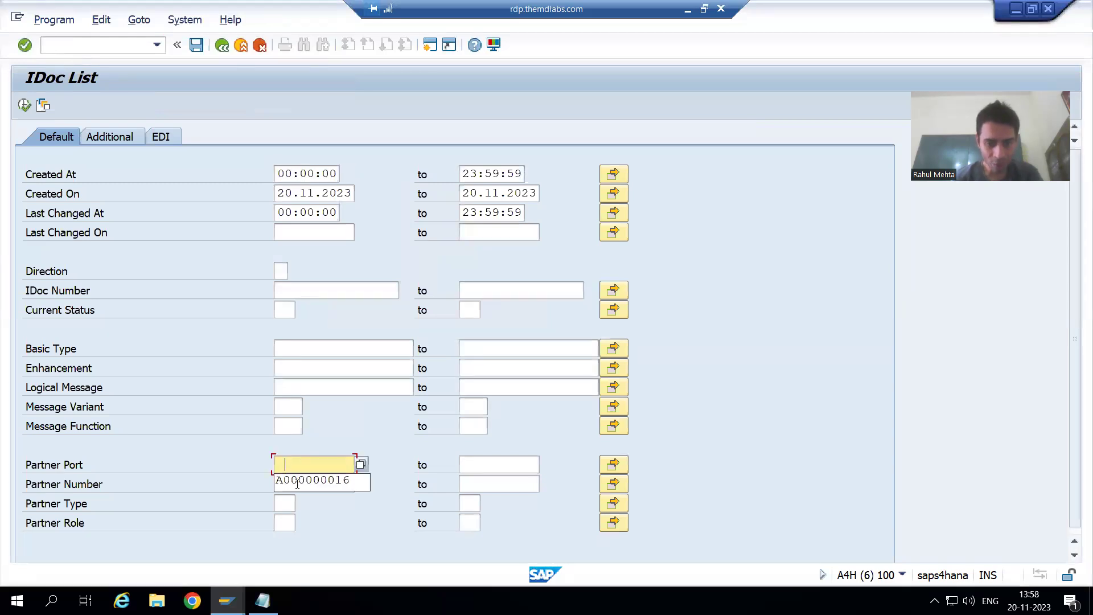
click(295, 484)
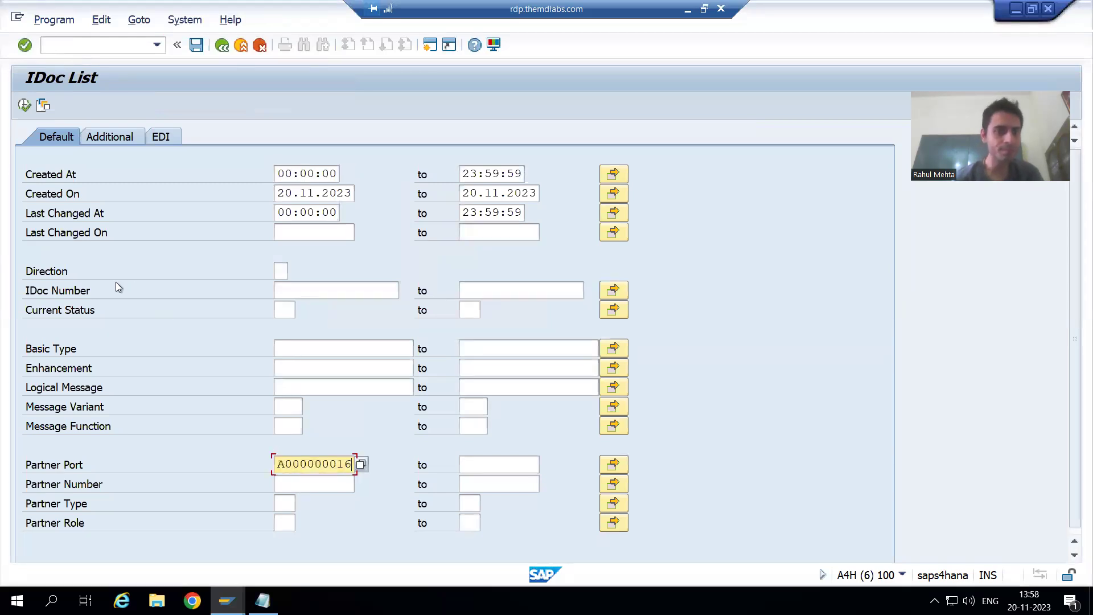
click(24, 108)
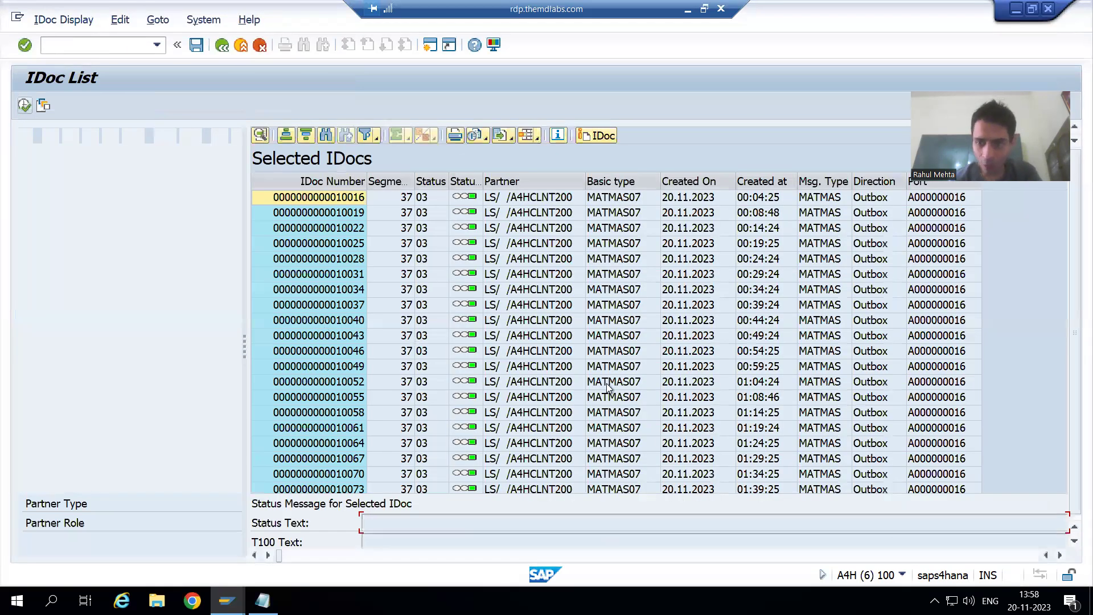
Open outbound MATMAS IDoc 10418, status 03 data passed to port OK
scroll(607, 387, down, 20)
scroll(608, 387, down, 20)
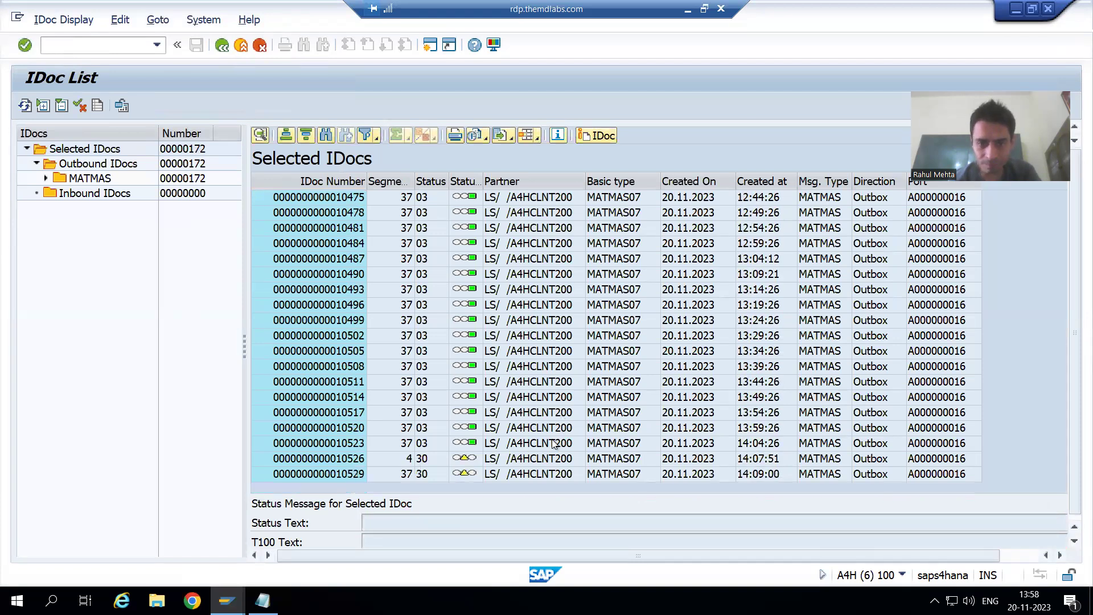
scroll(556, 445, up, 6)
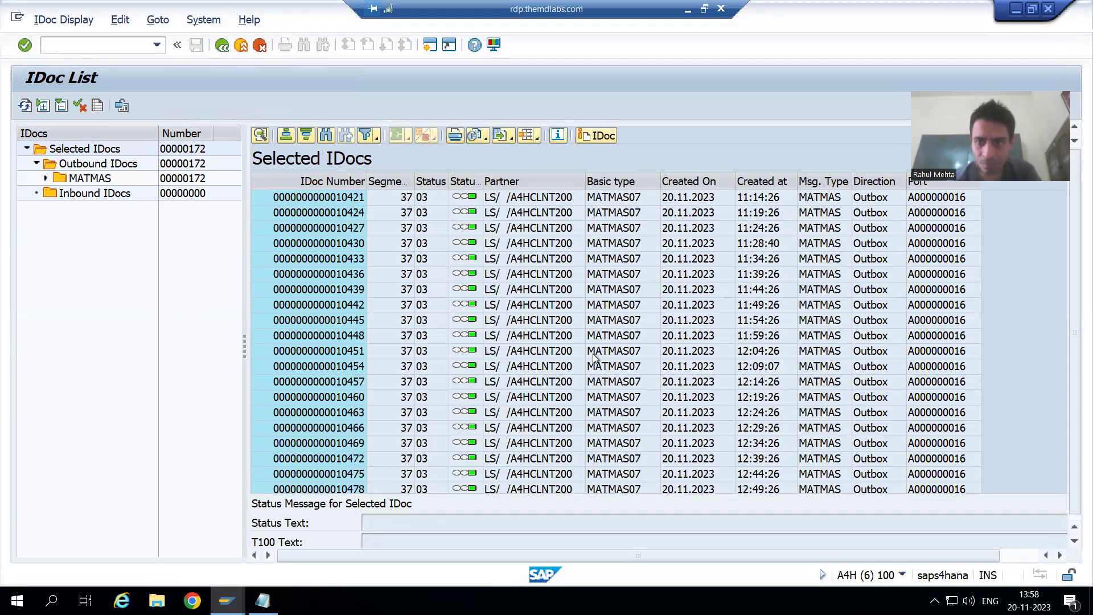
scroll(686, 337, up, 2)
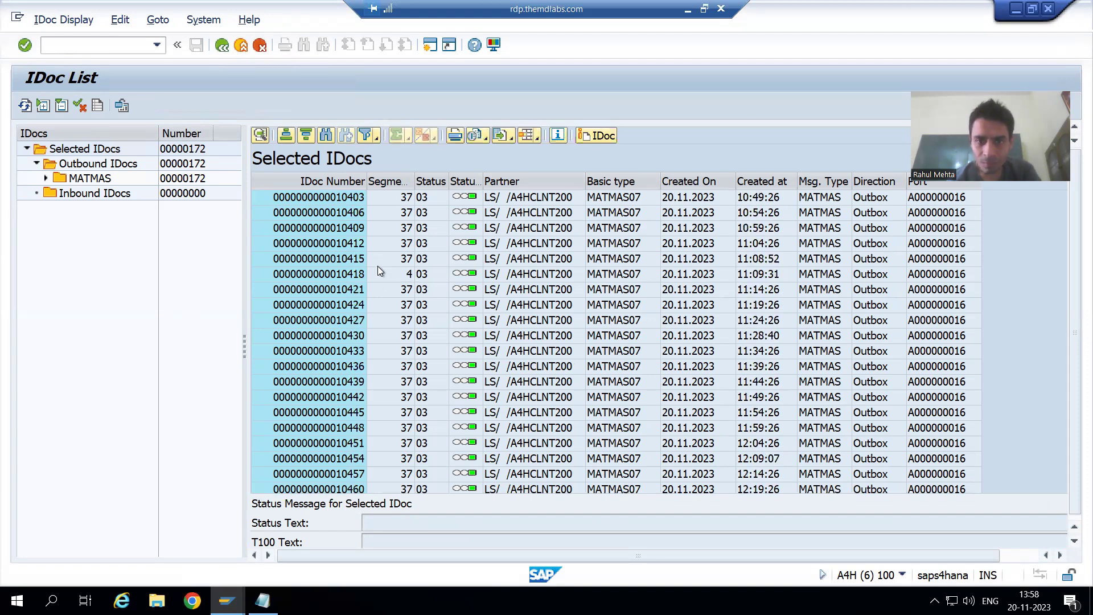
click(347, 276)
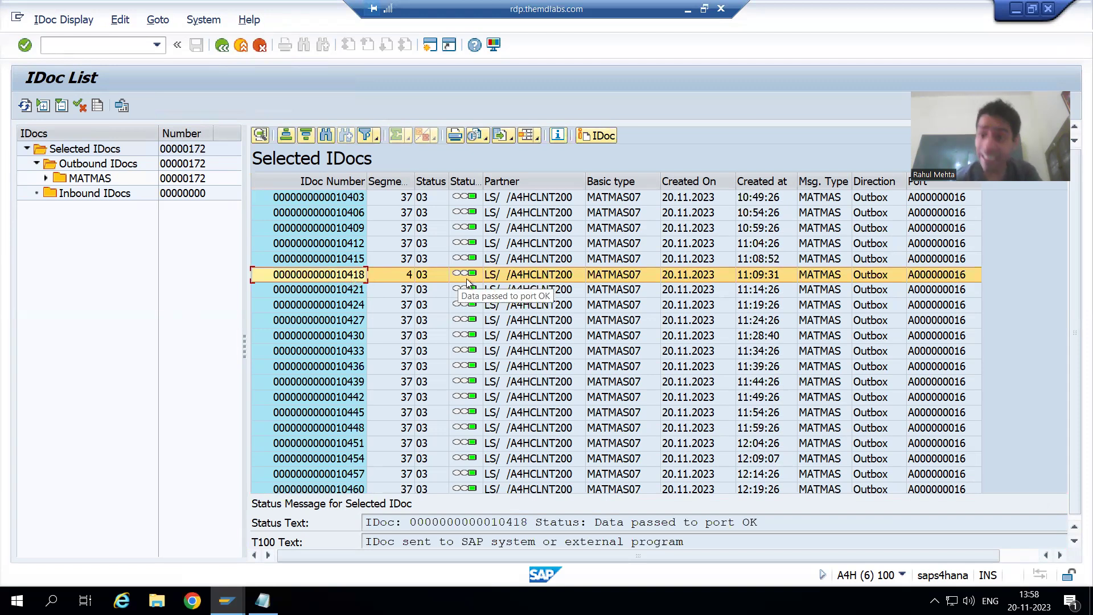
double_click(322, 279)
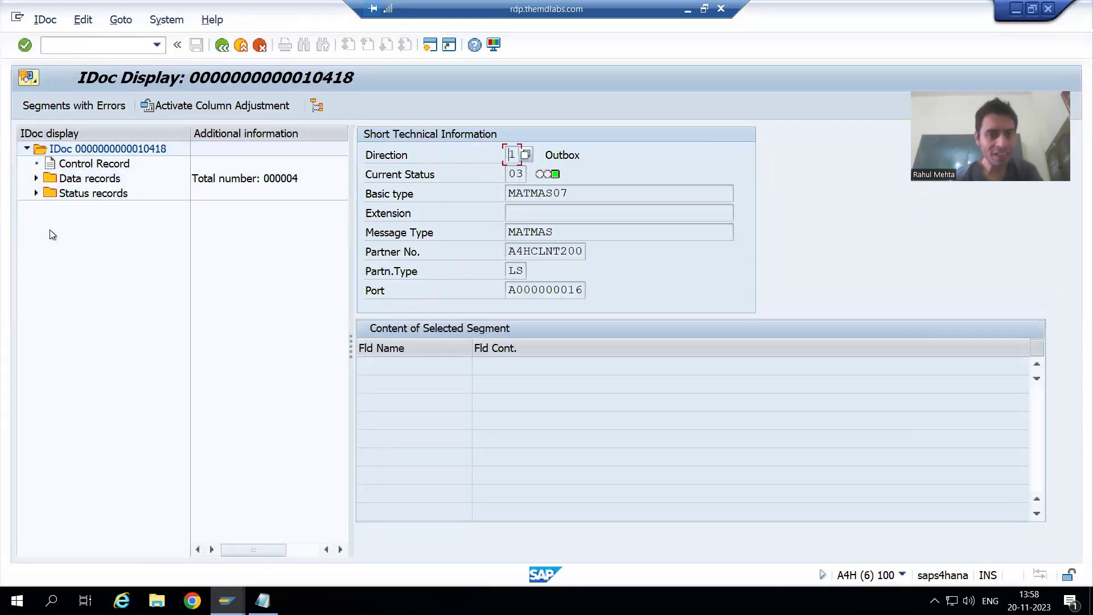
Expand IDoc 10418's status records and status 03, showing it was sent to SAP system
click(36, 193)
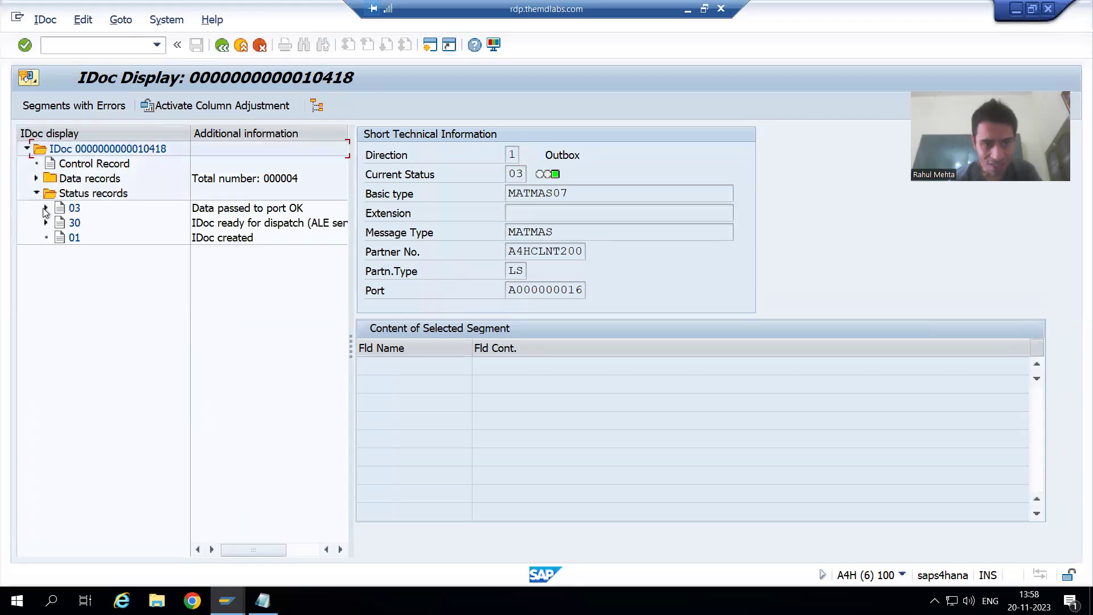
click(46, 208)
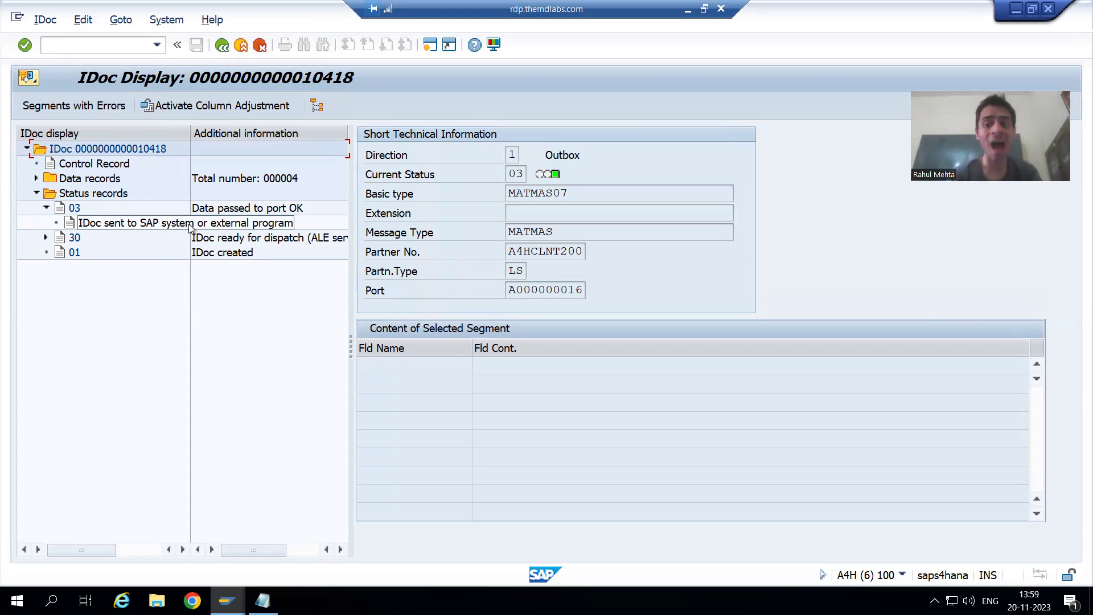
key(alt+Tab)
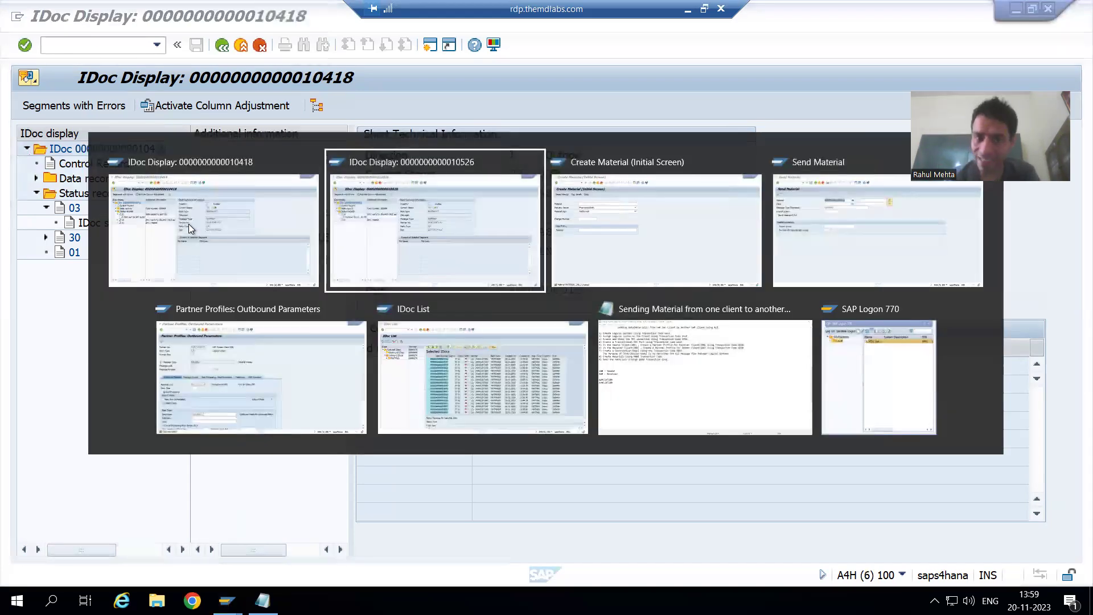
Compare IDoc 10526 at status 30 with IDoc 10418 at status 03, ending on 10526
click(520, 175)
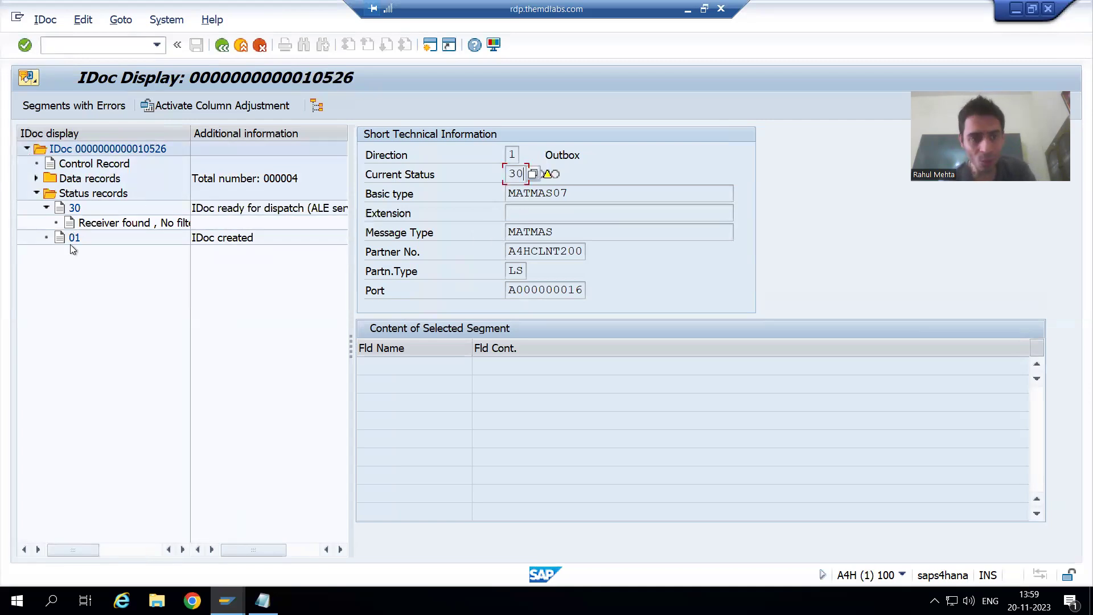
key(alt+Tab)
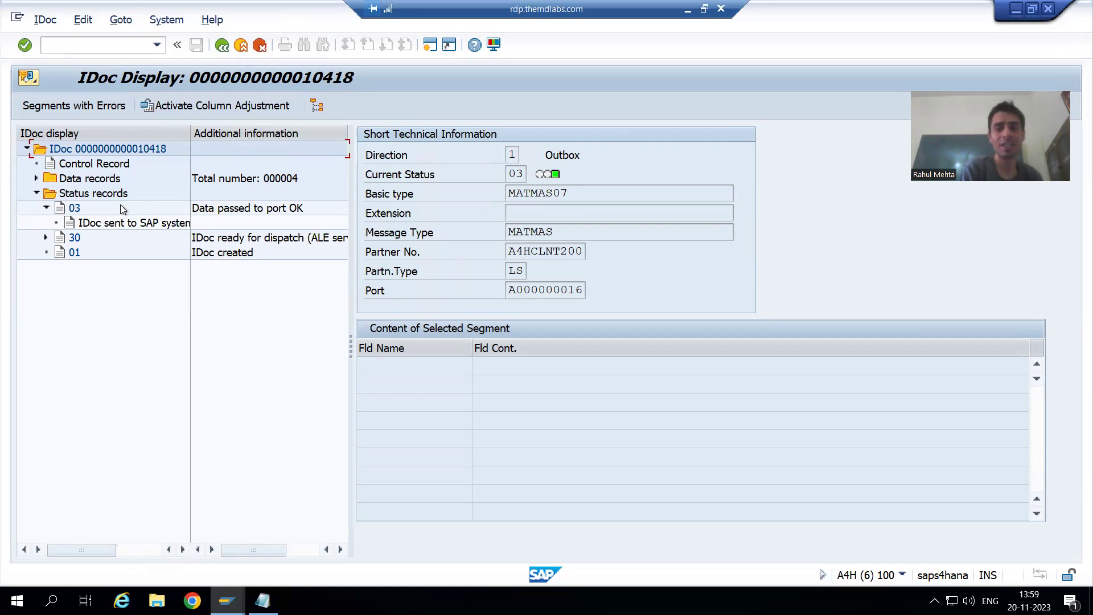
key(alt+Tab)
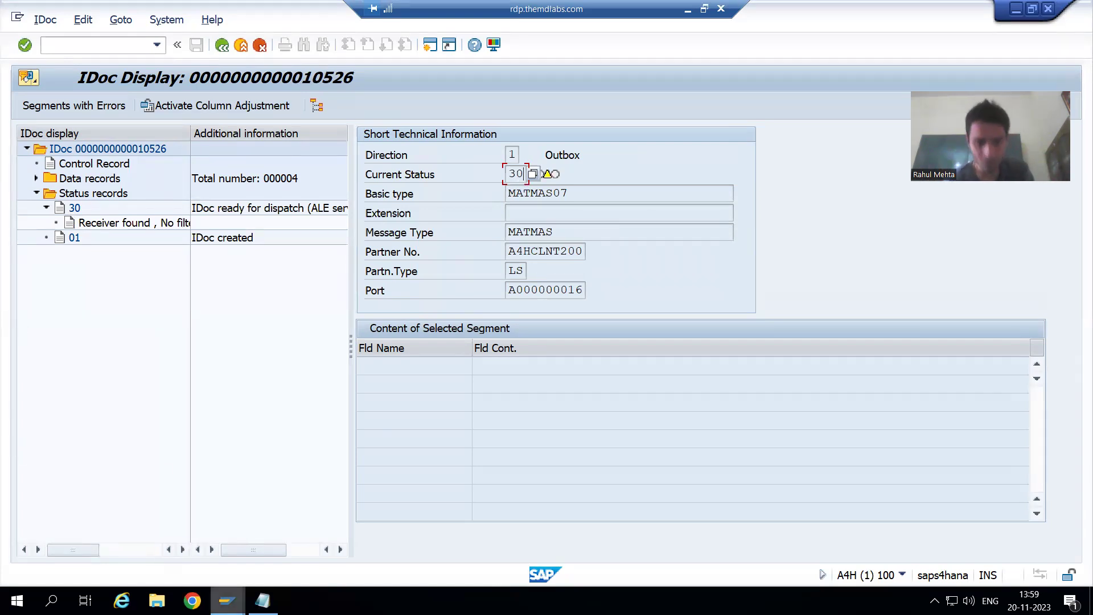
mouse_move(227, 601)
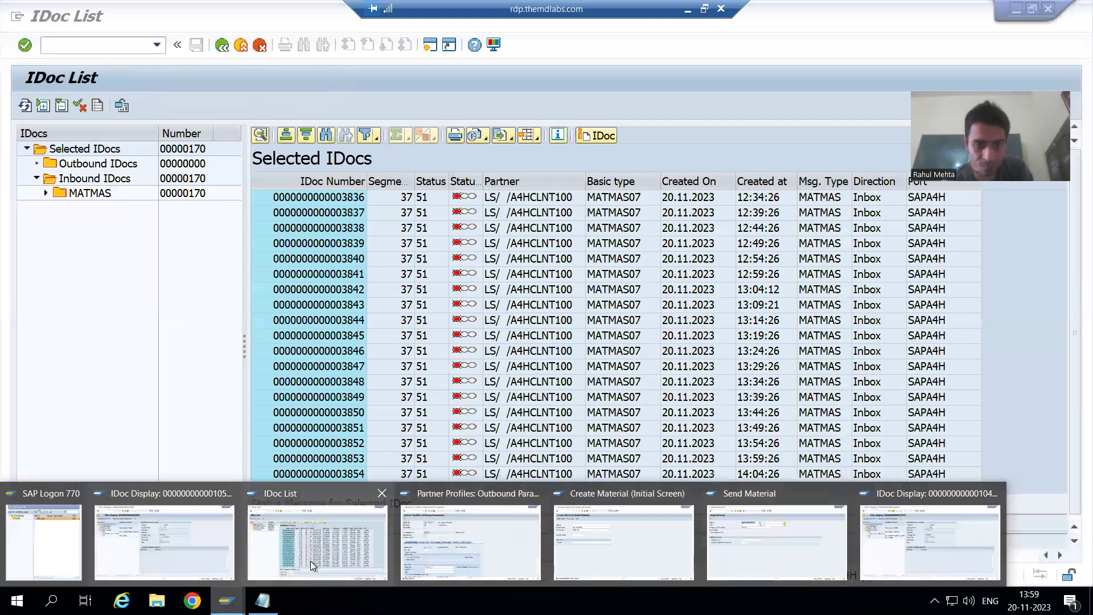
Scroll through client 200's 170 inbound MATMAS IDocs, the latest, 3854, at status 51
click(329, 561)
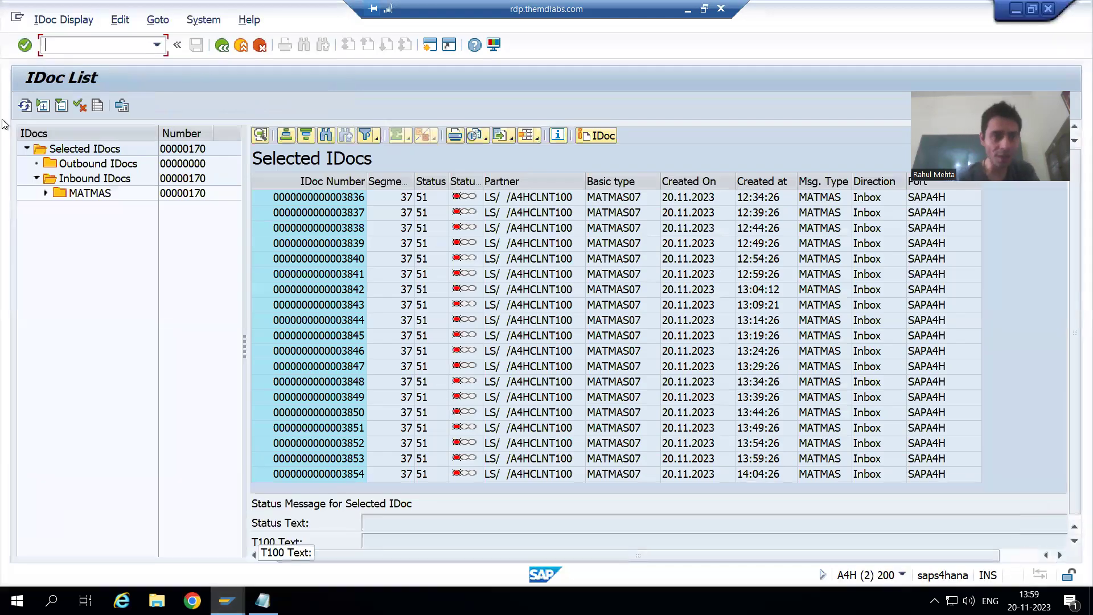
scroll(620, 385, up, 15)
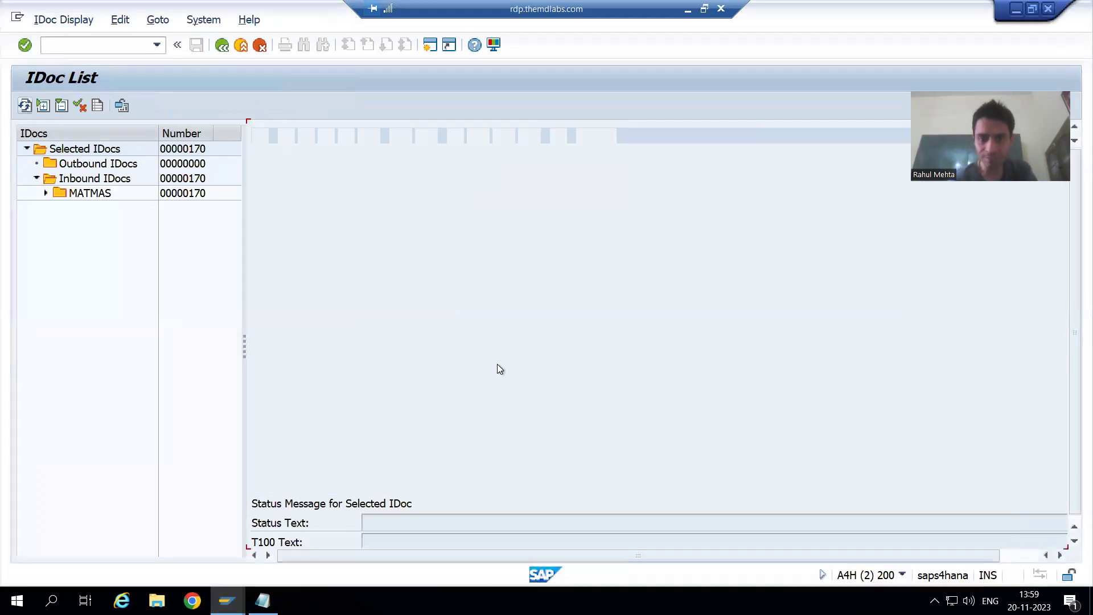
scroll(585, 394, down, 10)
scroll(585, 394, down, 20)
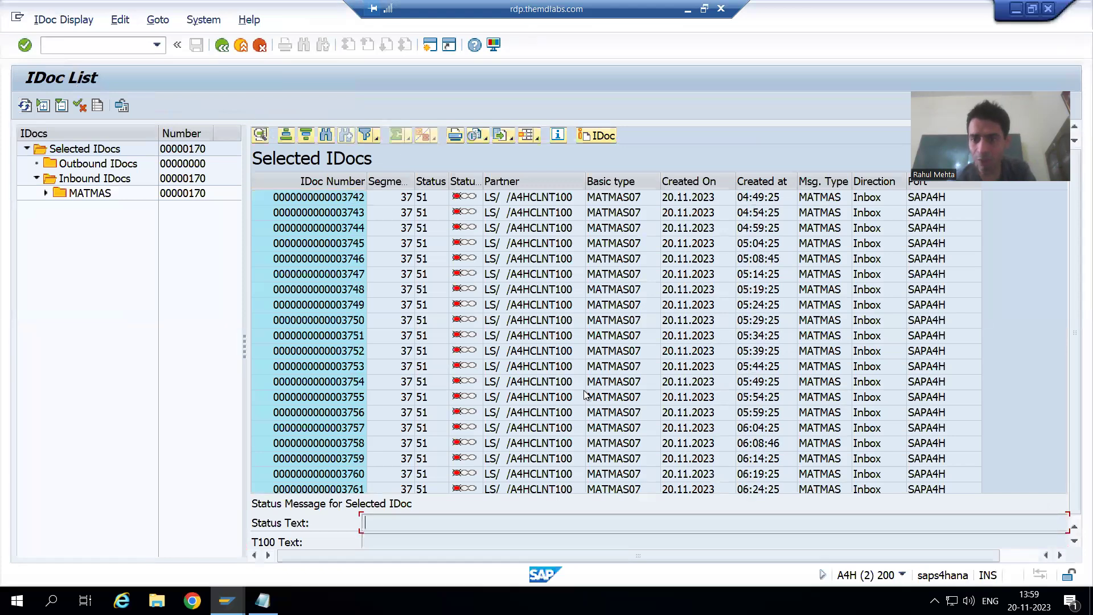
scroll(585, 394, down, 7)
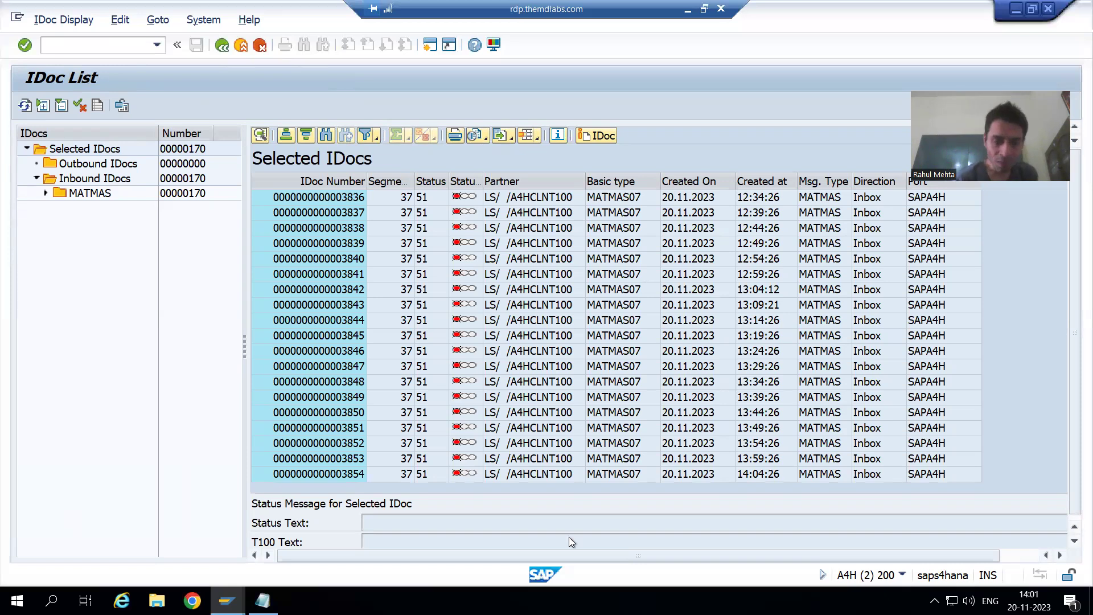
From the IDoc 10526 window, run BD87 in a new session to reach Select IDocs
mouse_move(222, 589)
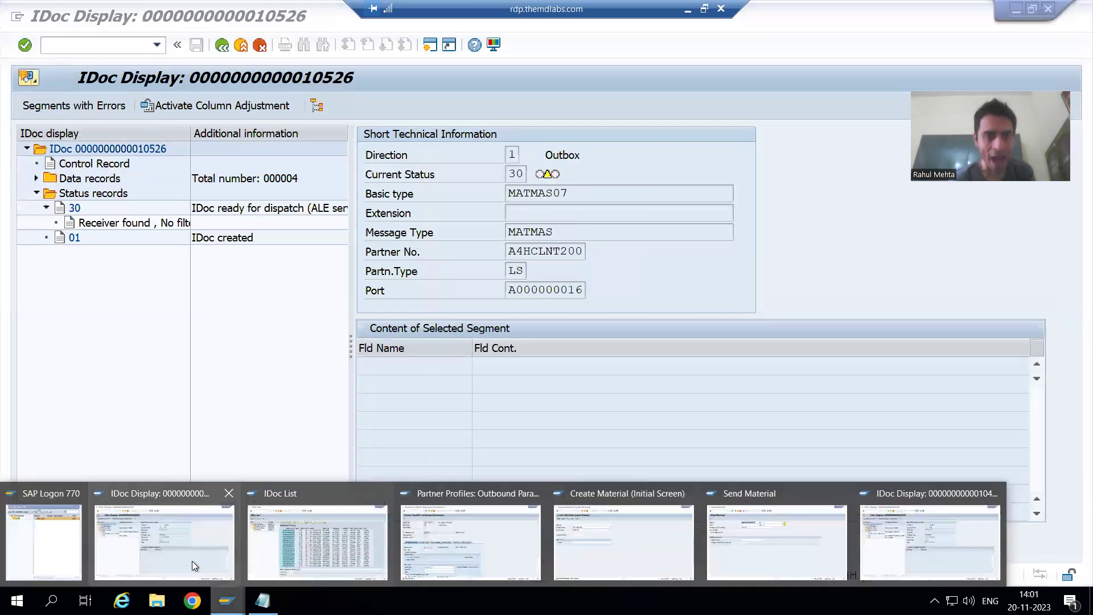
click(192, 561)
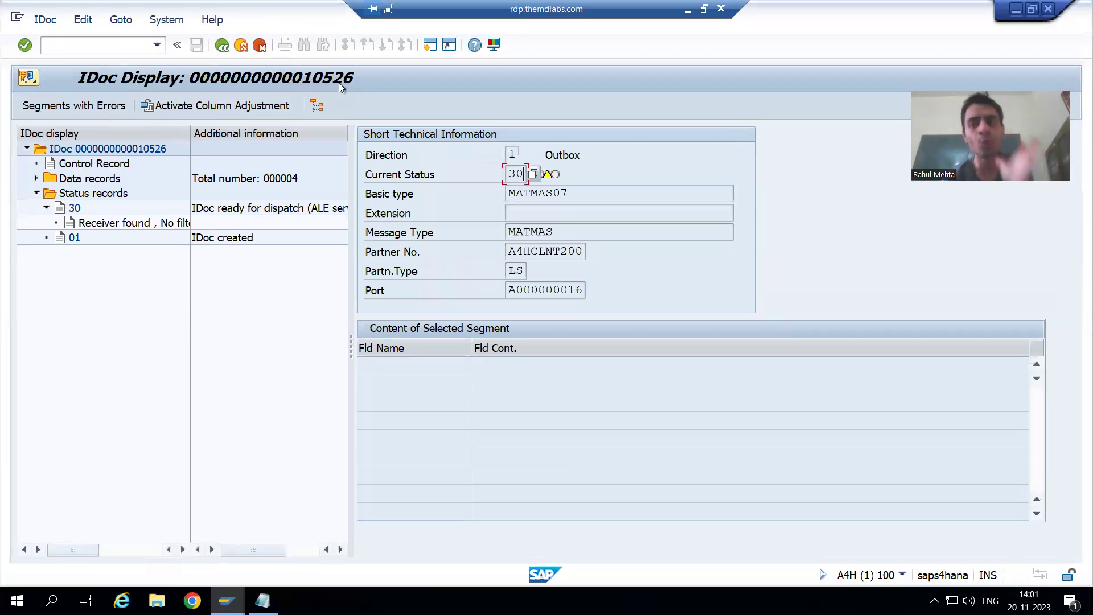
click(65, 44)
text(/obd8)
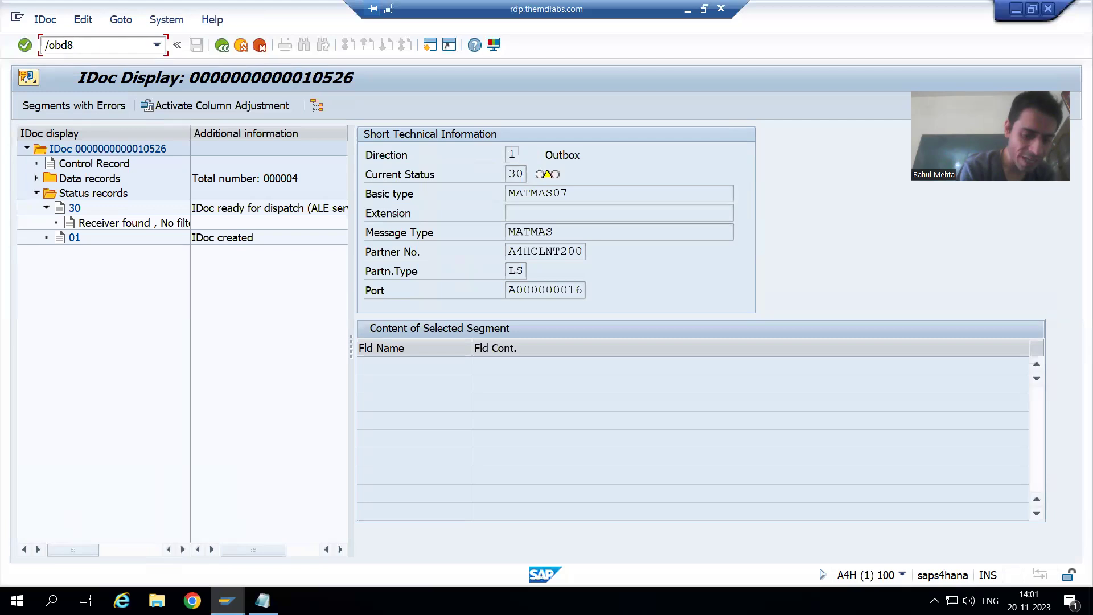
key(Return)
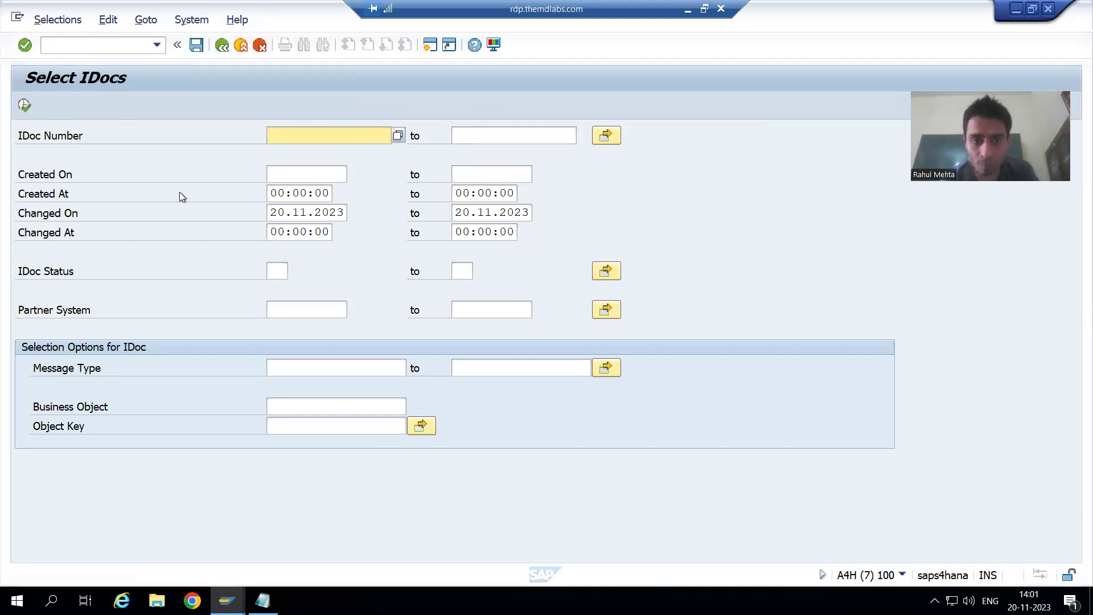
Enter IDoc number 10526 in the status monitor selection and execute it
key(alt+Tab)
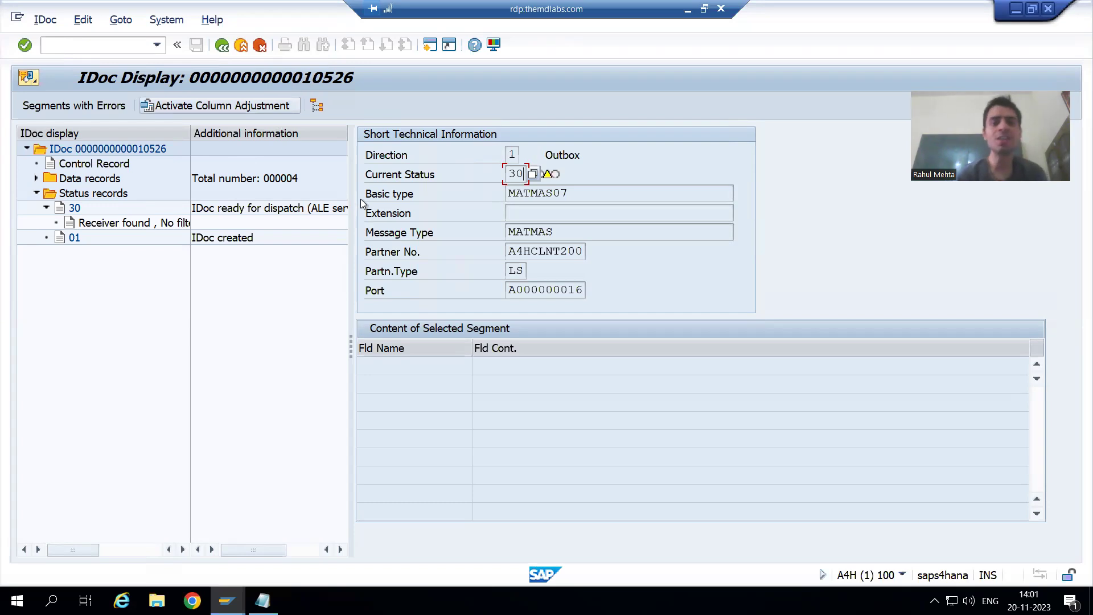
key(alt+Tab)
text(10526)
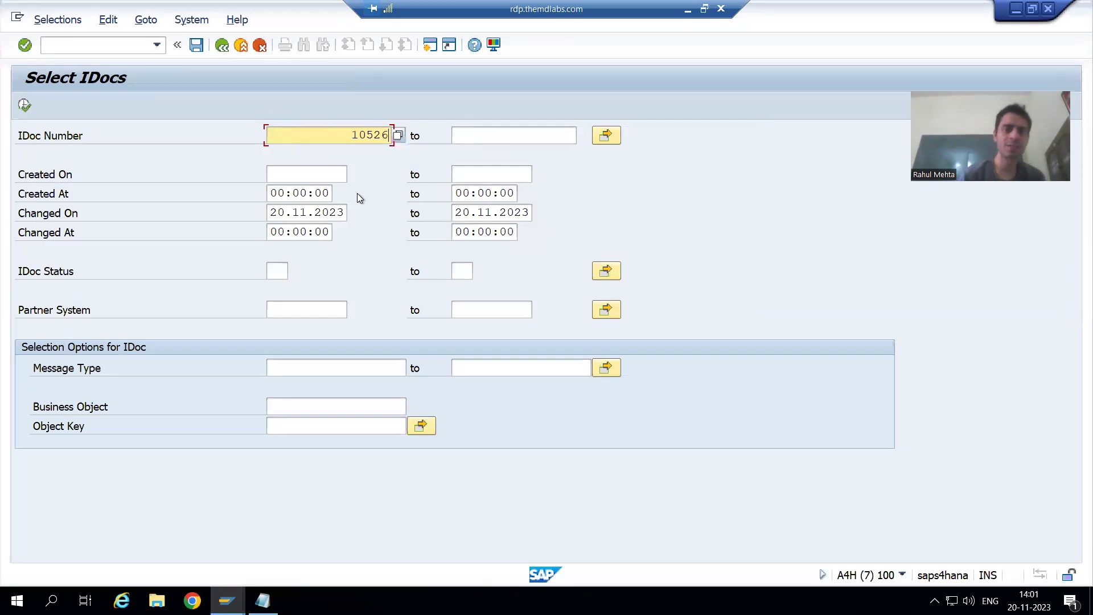
click(24, 106)
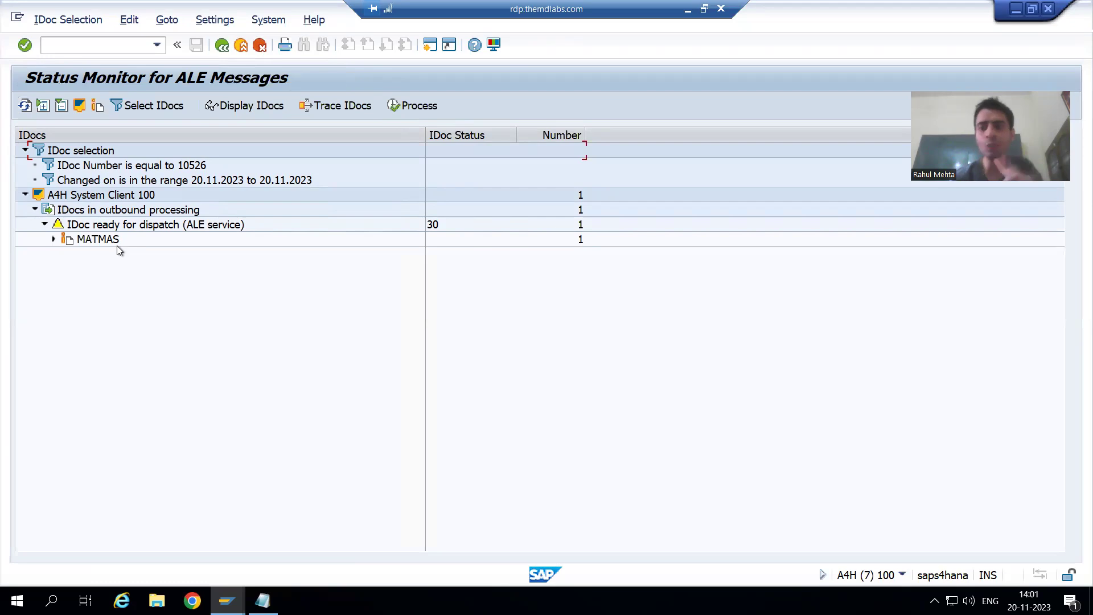
Expand MATMAS under status 30, select the IDoc 10526 entry and process it
click(53, 239)
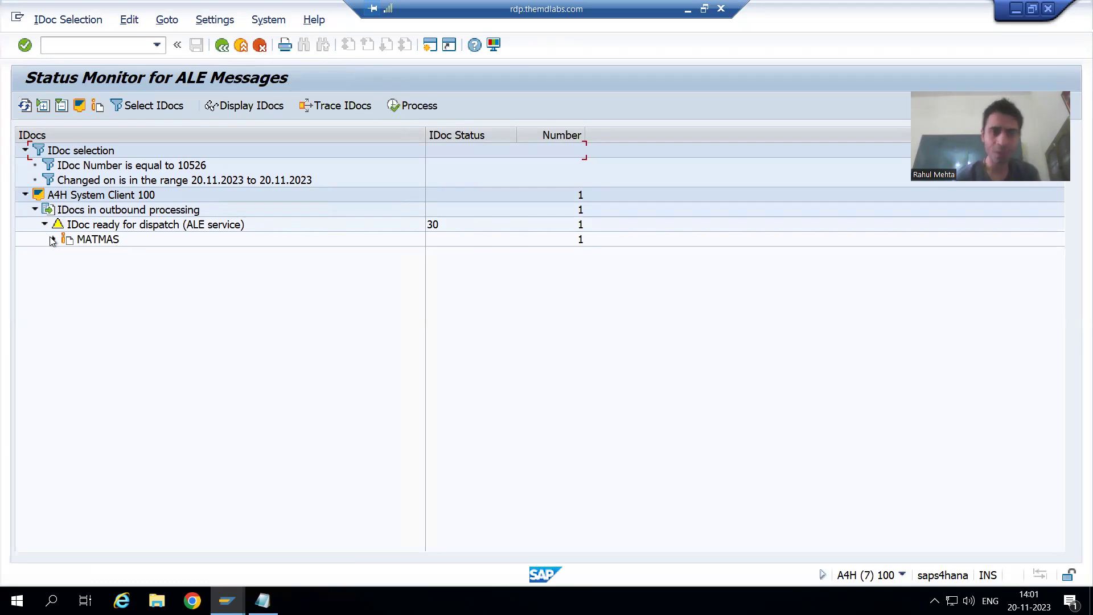
click(112, 256)
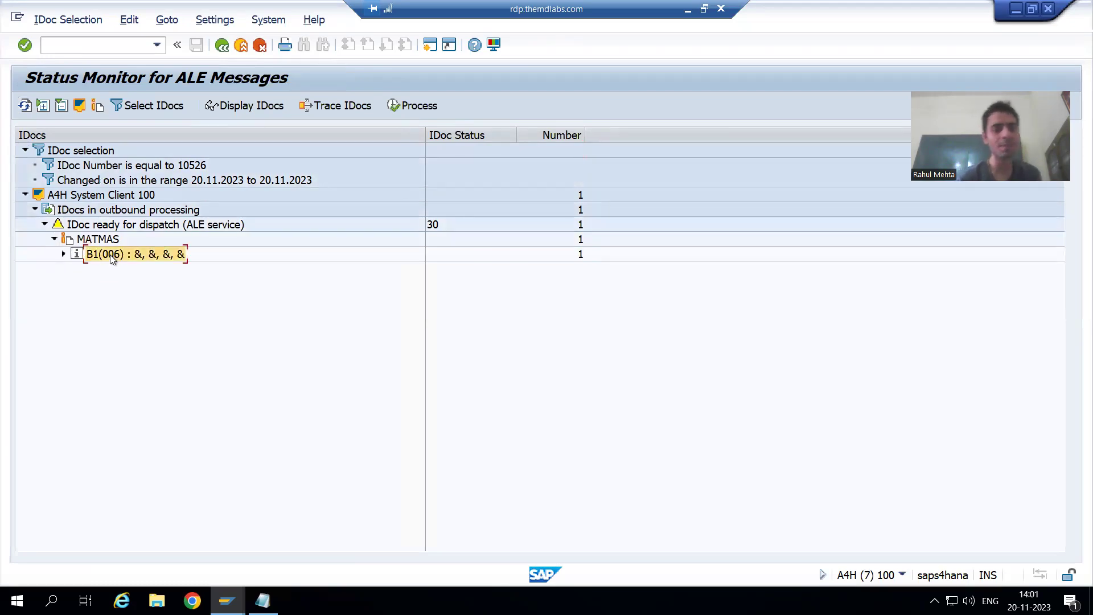
click(426, 110)
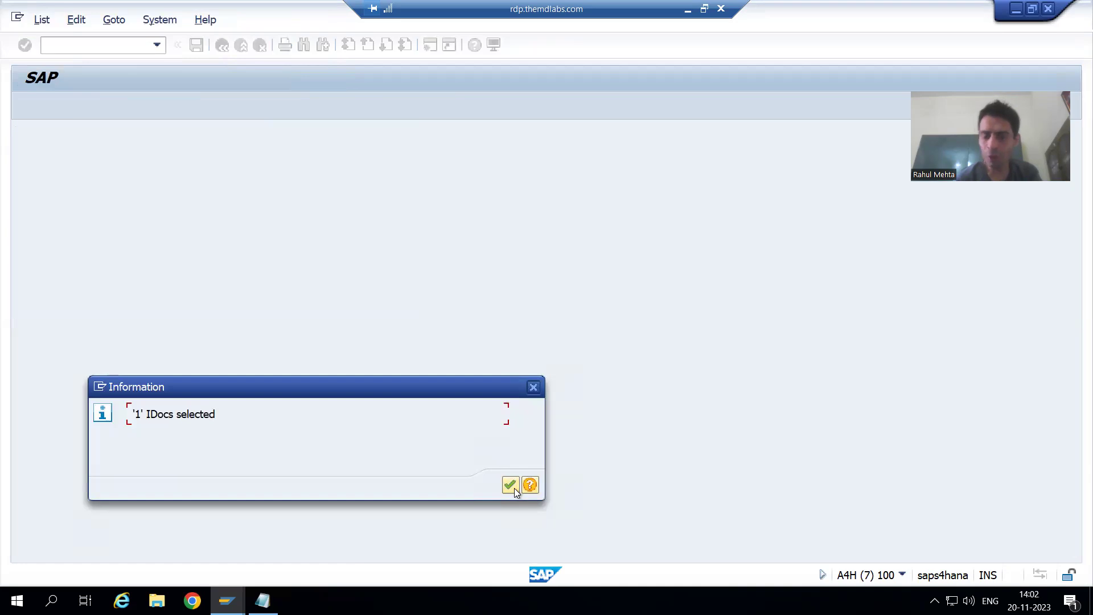
Acknowledge the '1' IDocs selected message and open processed IDoc 10526, now at status 03
click(514, 488)
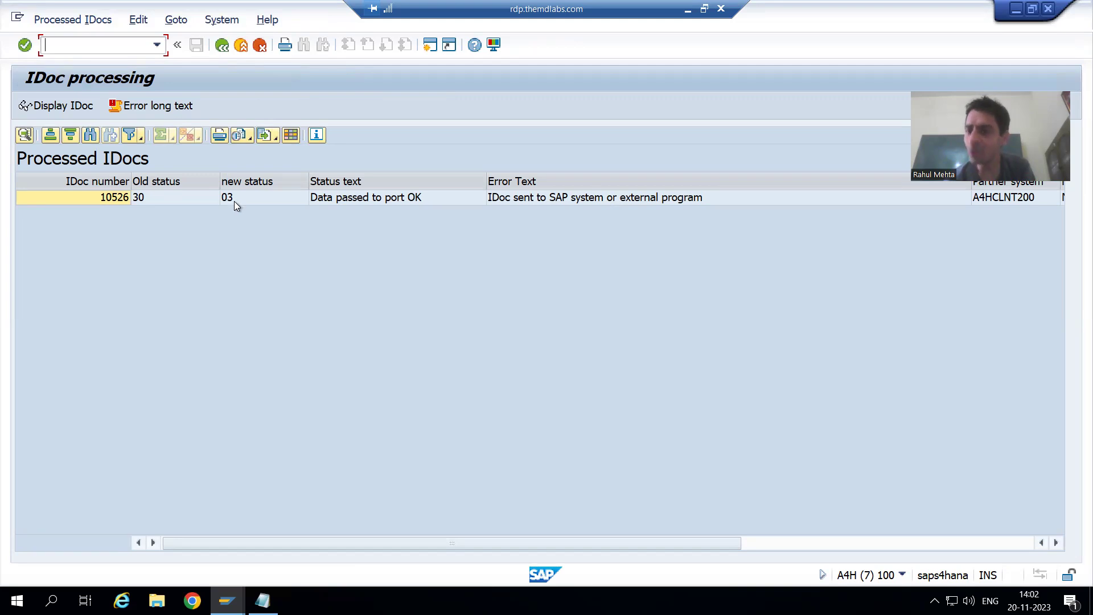
double_click(539, 197)
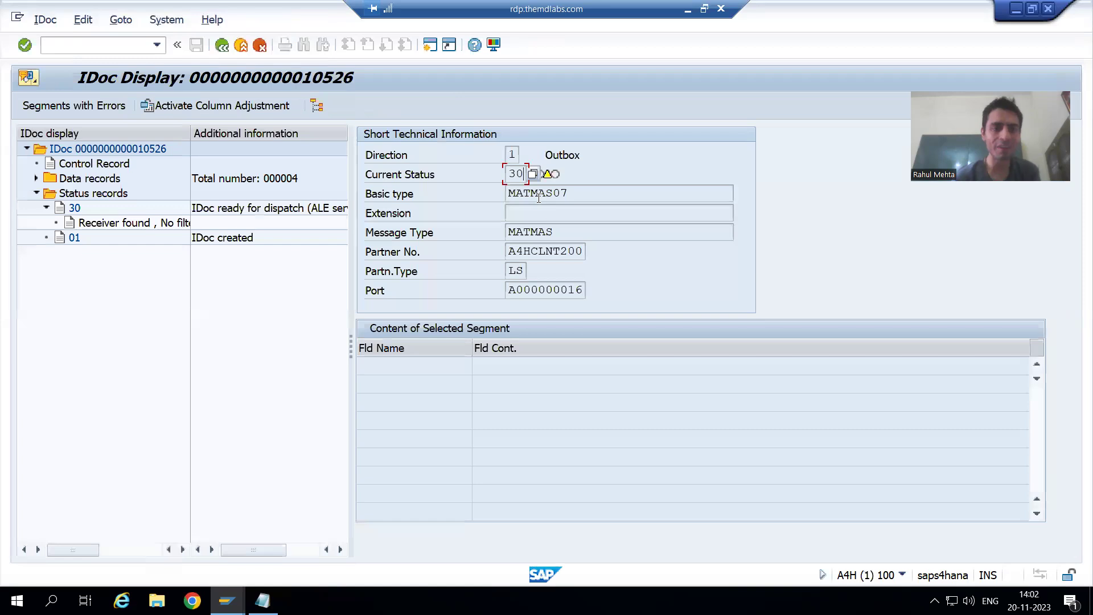
Refresh the outbound IDoc list and open IDoc 10526 from its updated entry
click(220, 60)
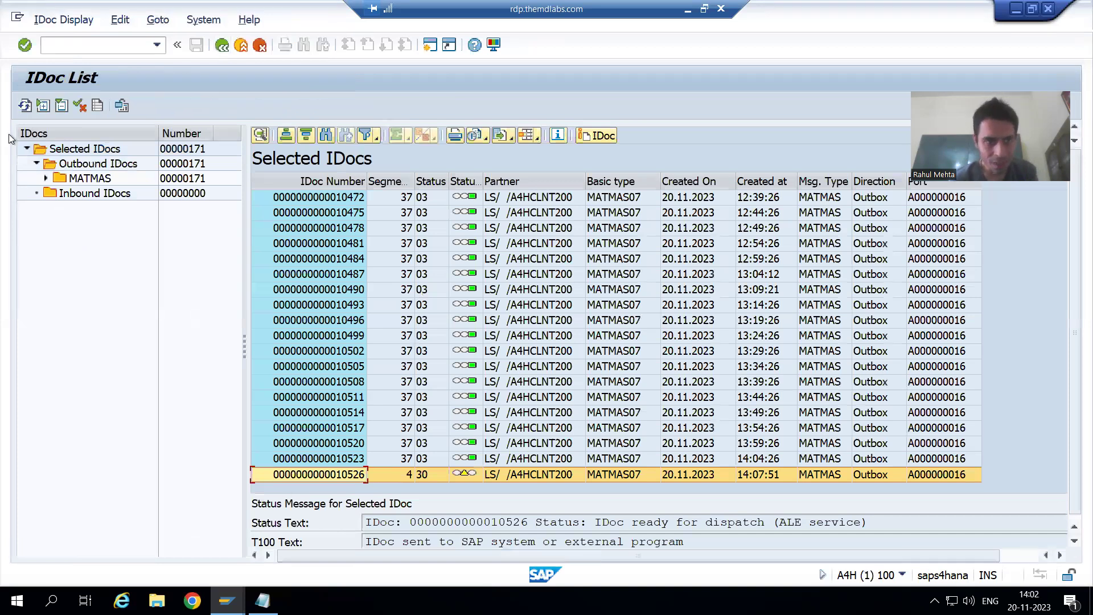
click(26, 106)
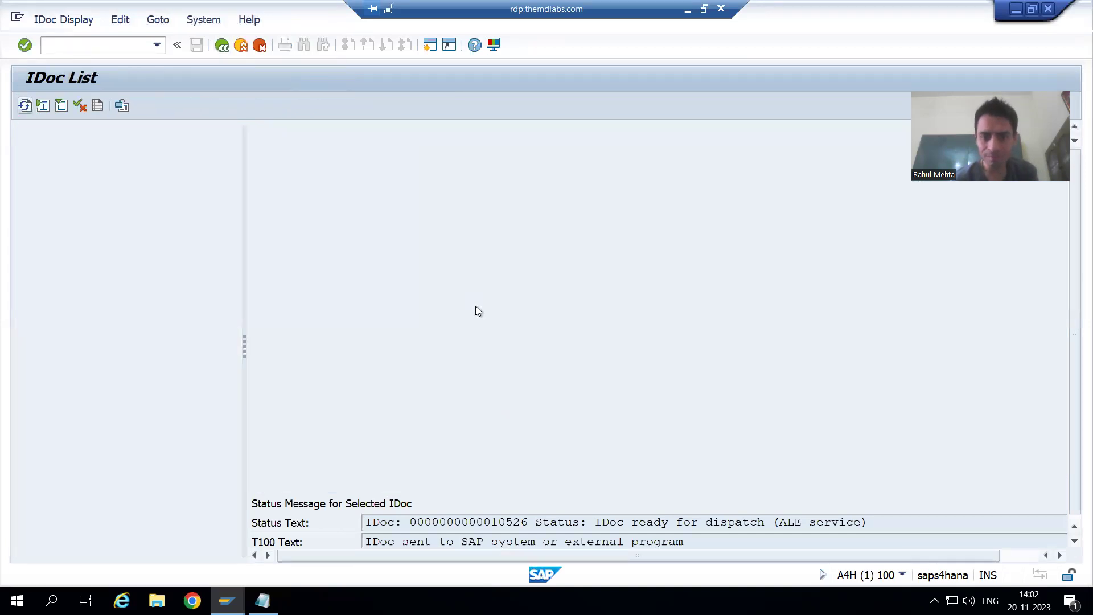
scroll(489, 392, down, 20)
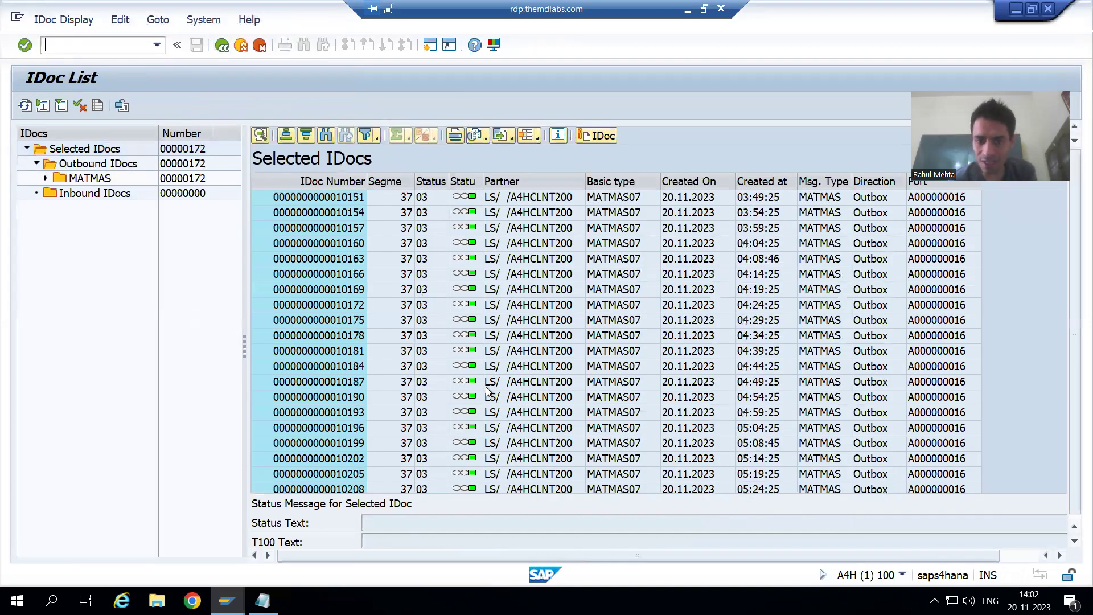
scroll(487, 389, down, 20)
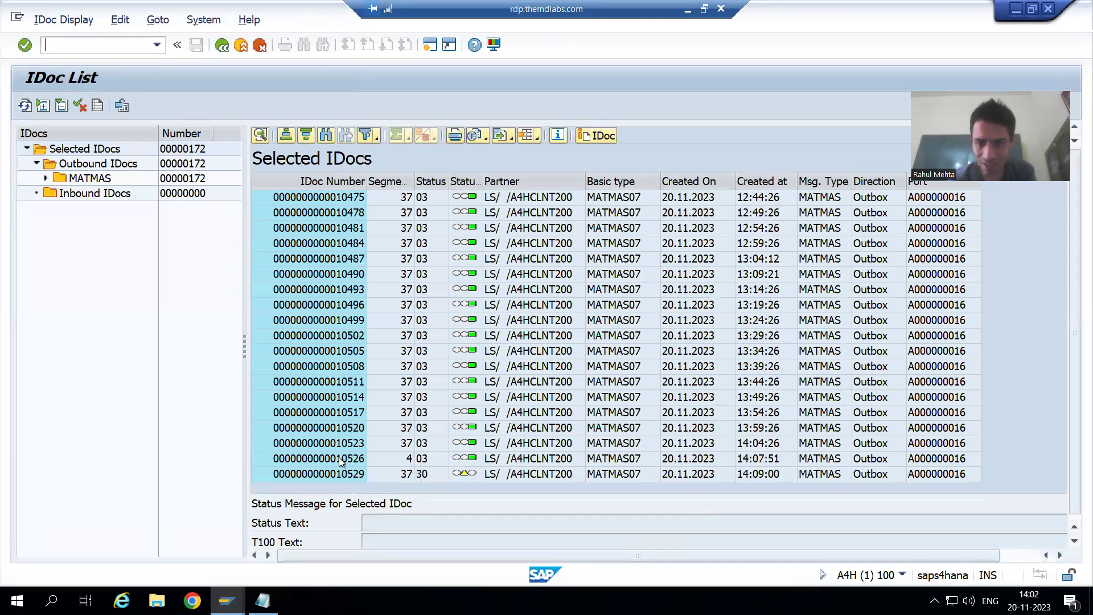
click(339, 457)
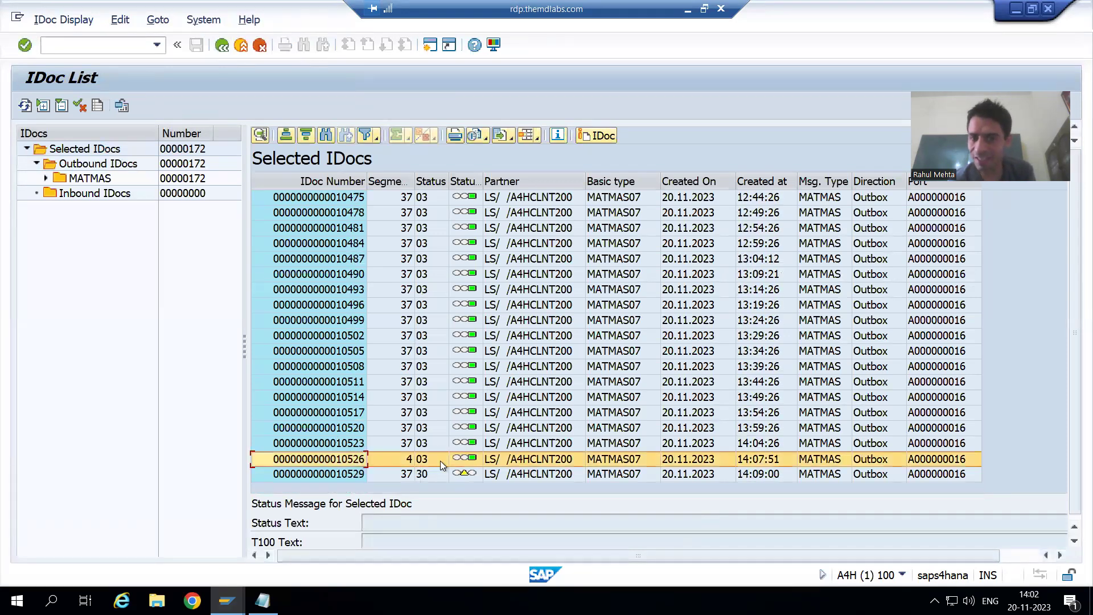
double_click(336, 459)
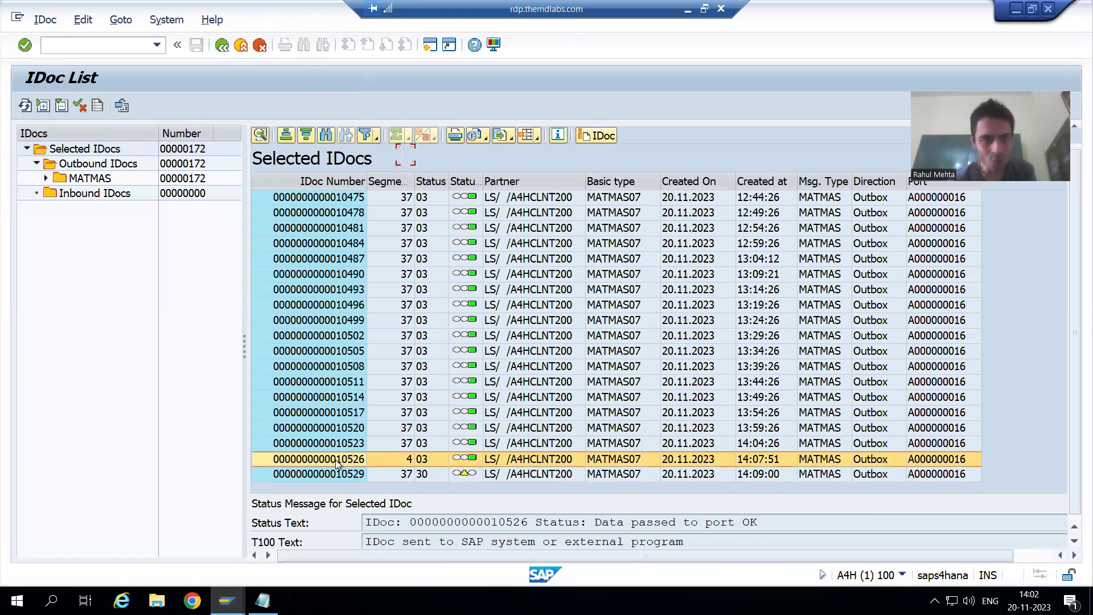
Expand IDoc 10526's status records to confirm status 03, then return toward client 200's list
click(34, 194)
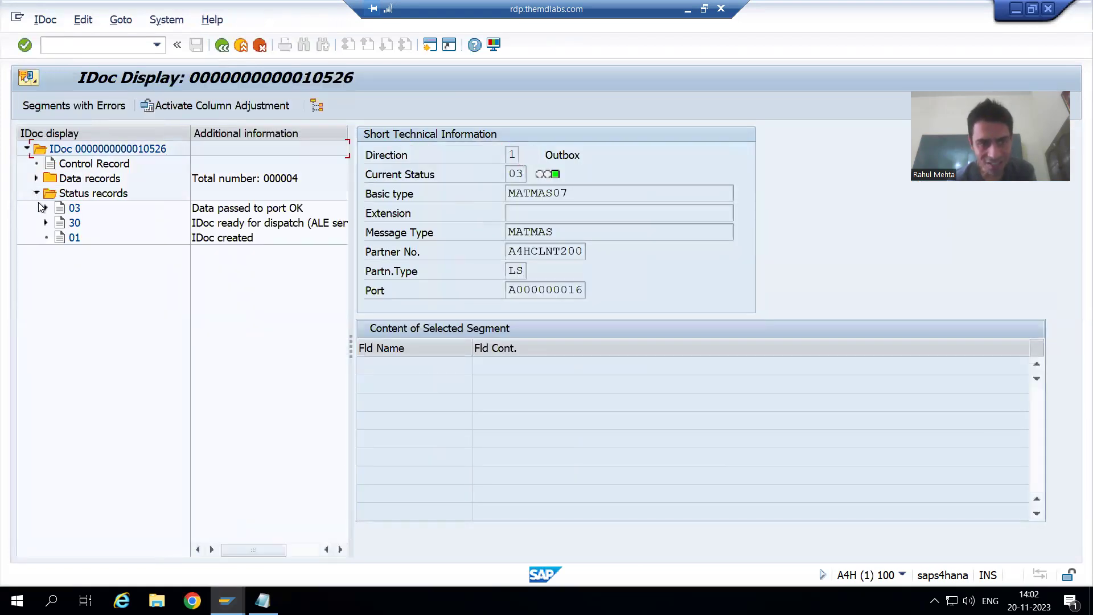
click(46, 208)
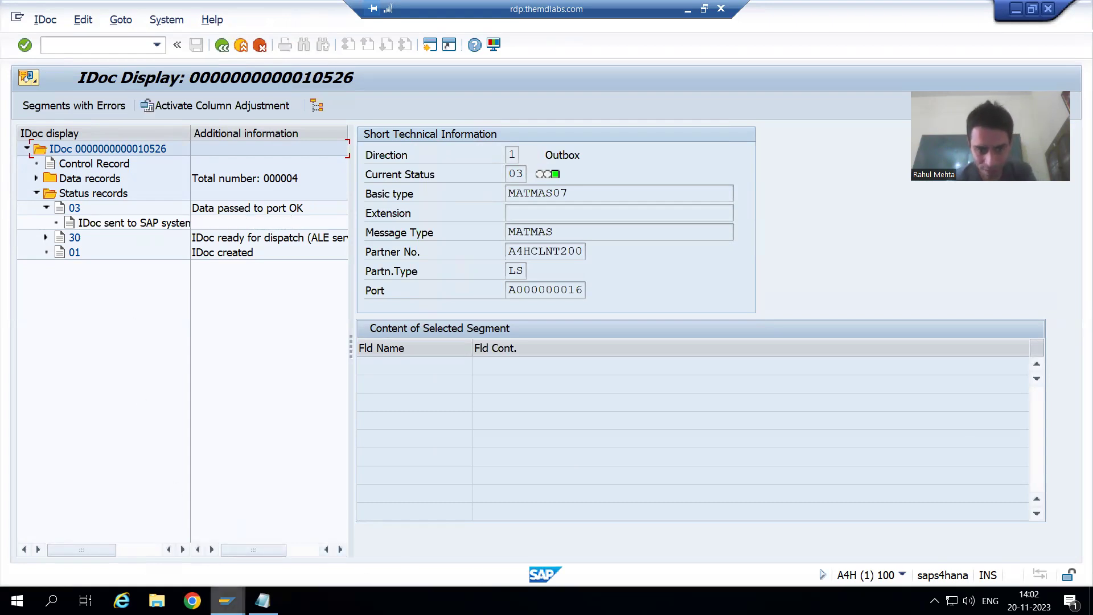
click(227, 600)
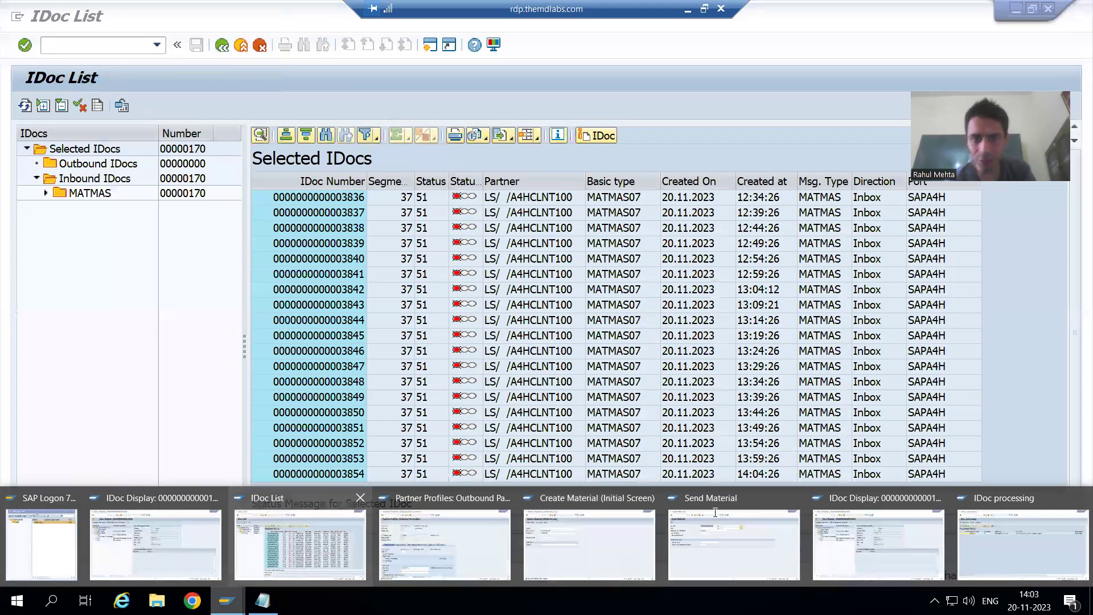
Refresh client 200's inbound IDoc list and open new IDoc 3855 at status 53
click(323, 548)
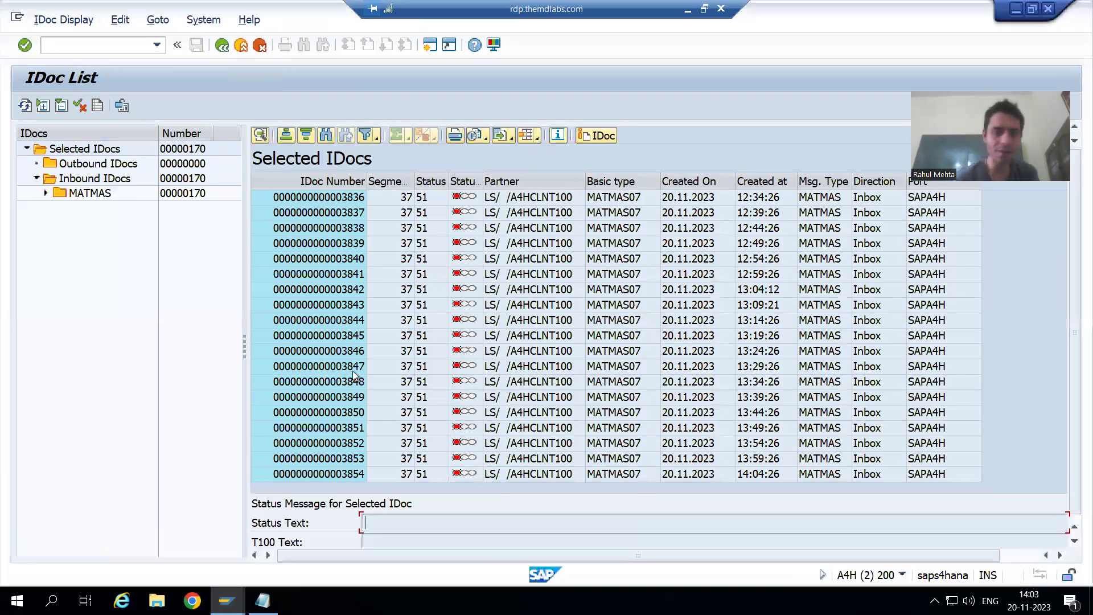
click(24, 106)
scroll(604, 341, down, 10)
scroll(604, 357, down, 20)
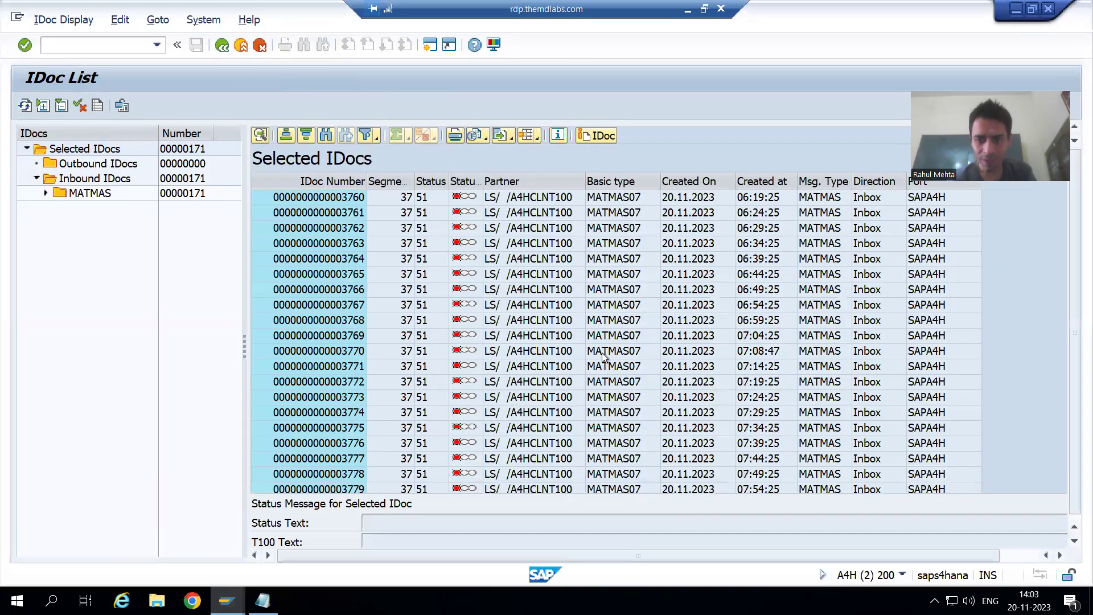
scroll(604, 356, down, 9)
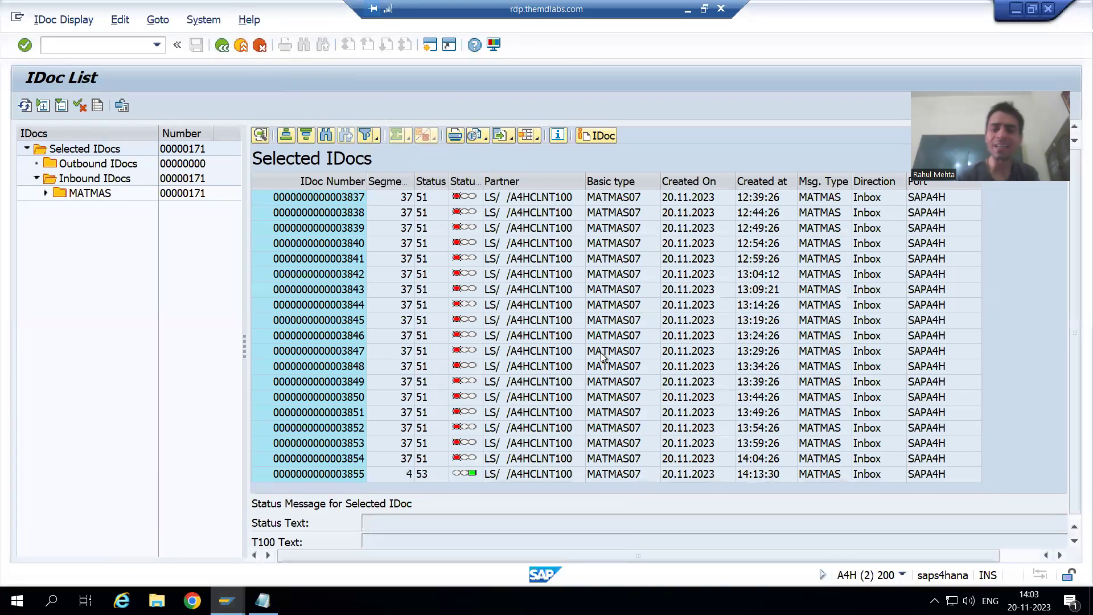
click(351, 474)
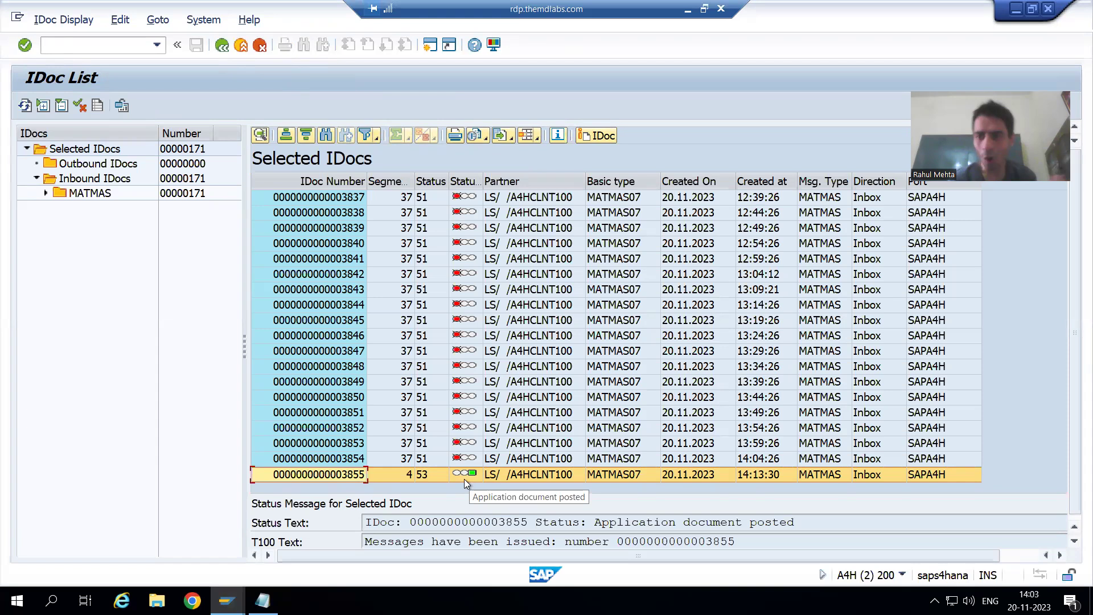
double_click(340, 476)
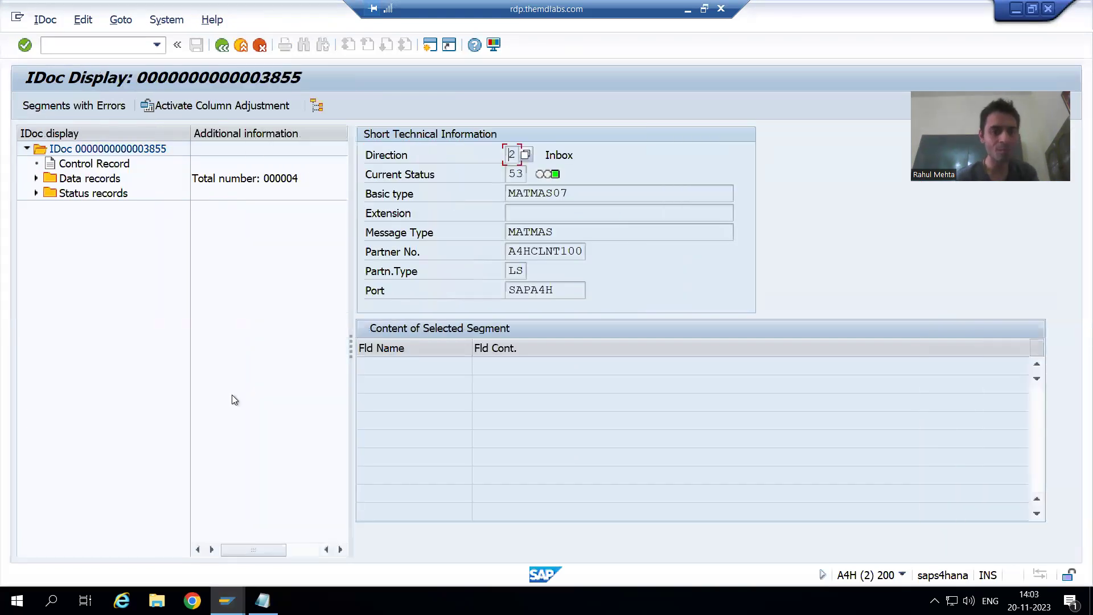
Show the E1MARAM data record and copy material number MATERIAL_200_2
click(35, 179)
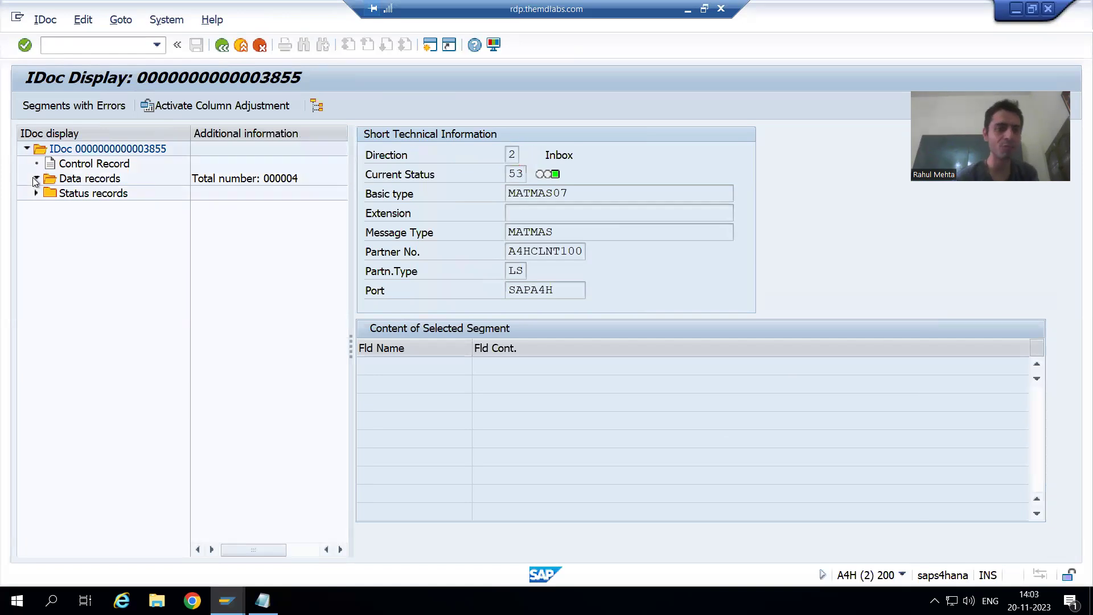
click(91, 196)
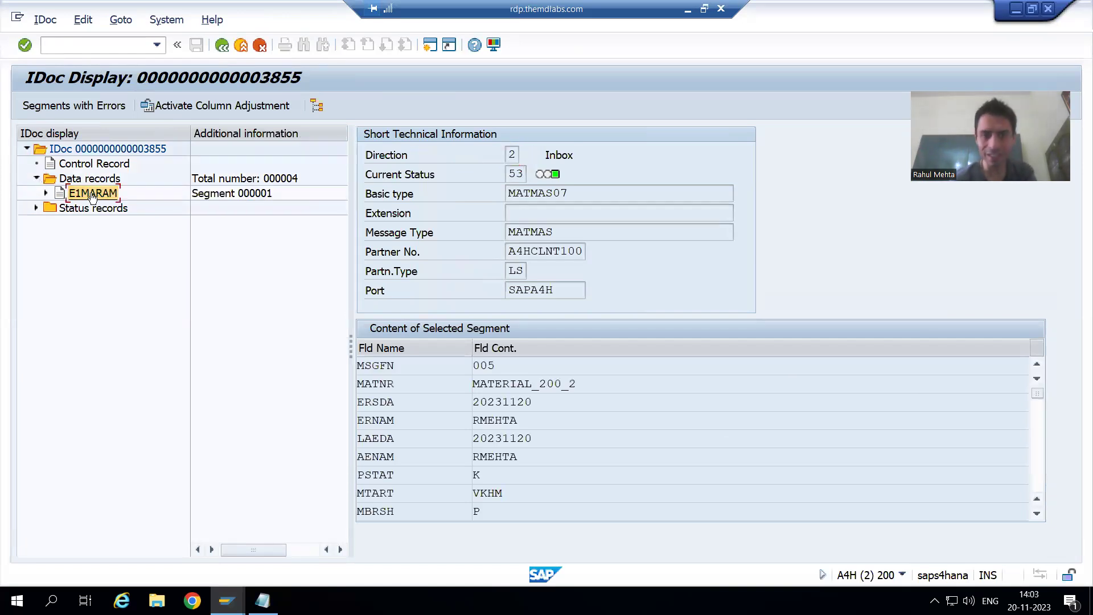
drag(593, 386, 467, 394)
click(469, 393)
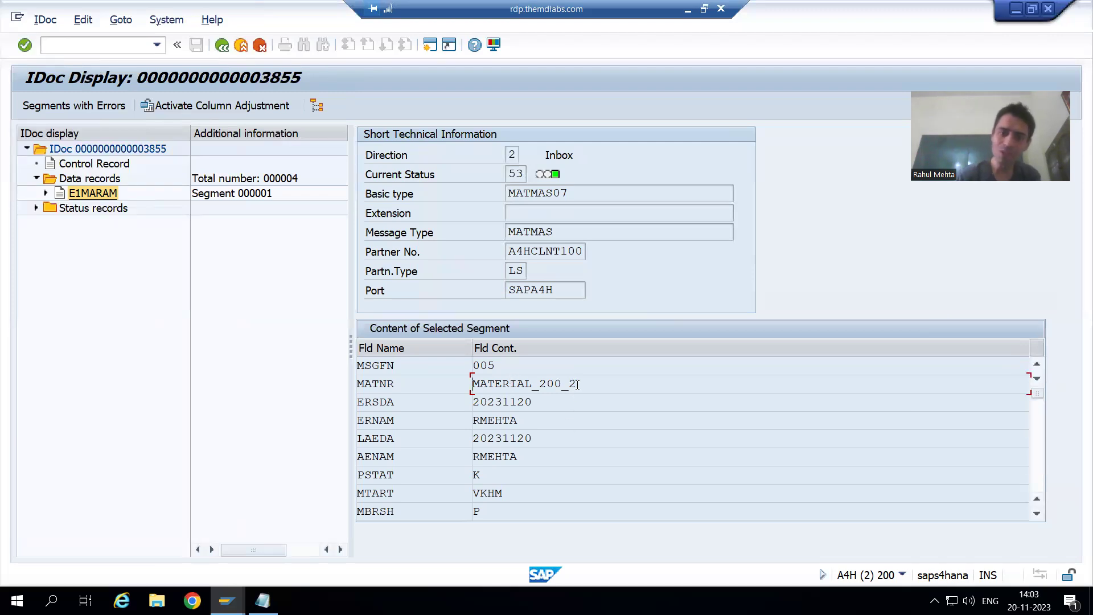
drag(578, 386, 459, 384)
key(ctrl+c)
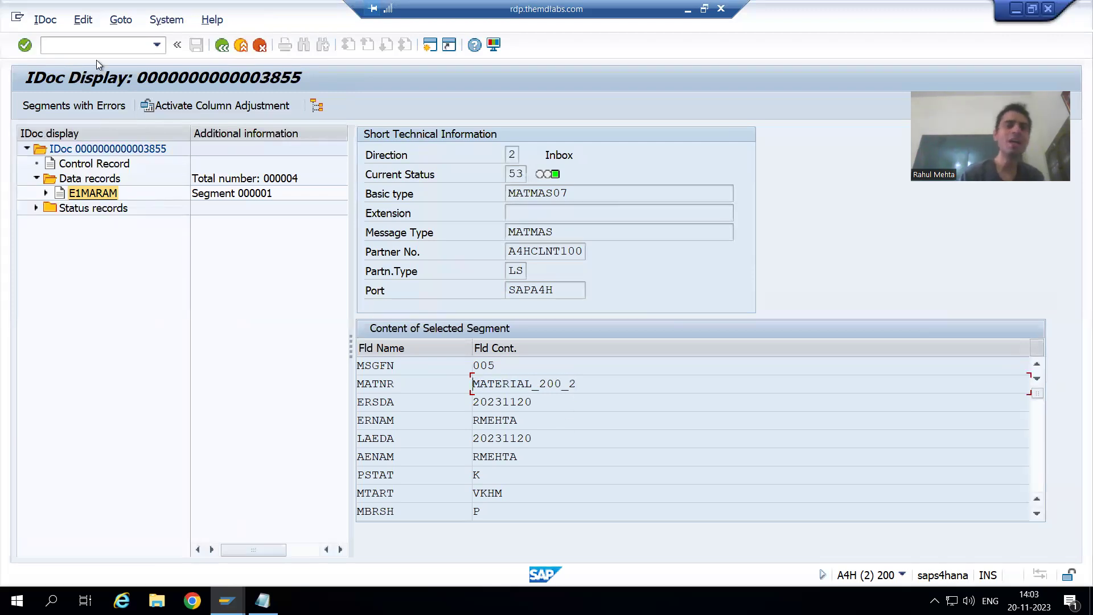
Display MATERIAL_200_2's Basic Data 1 view in MM03 using the pasted material number
click(93, 48)
text(/nmm03)
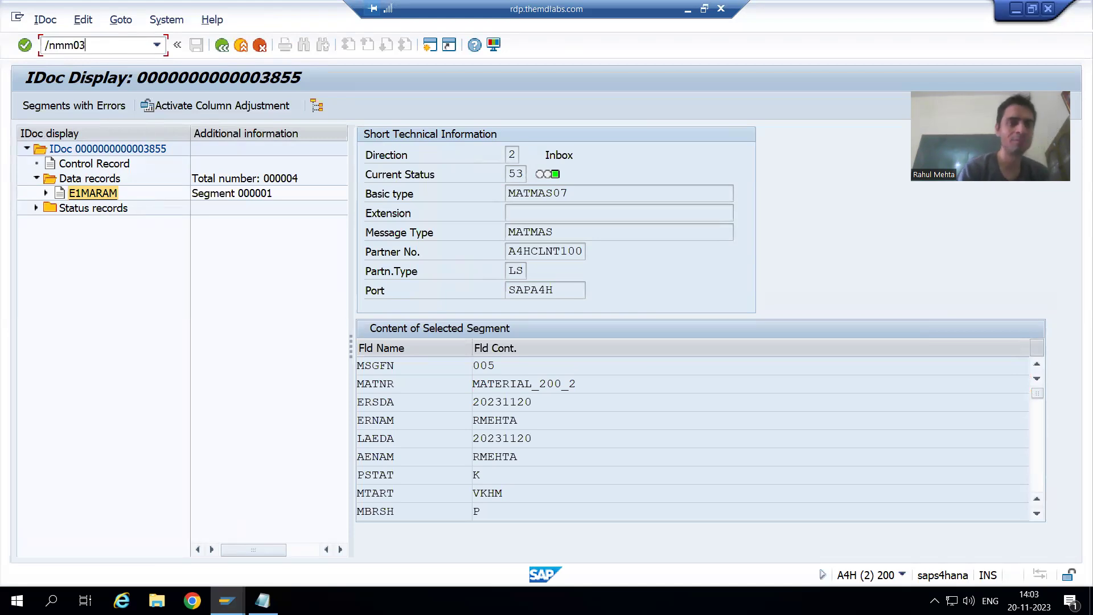
key(Return)
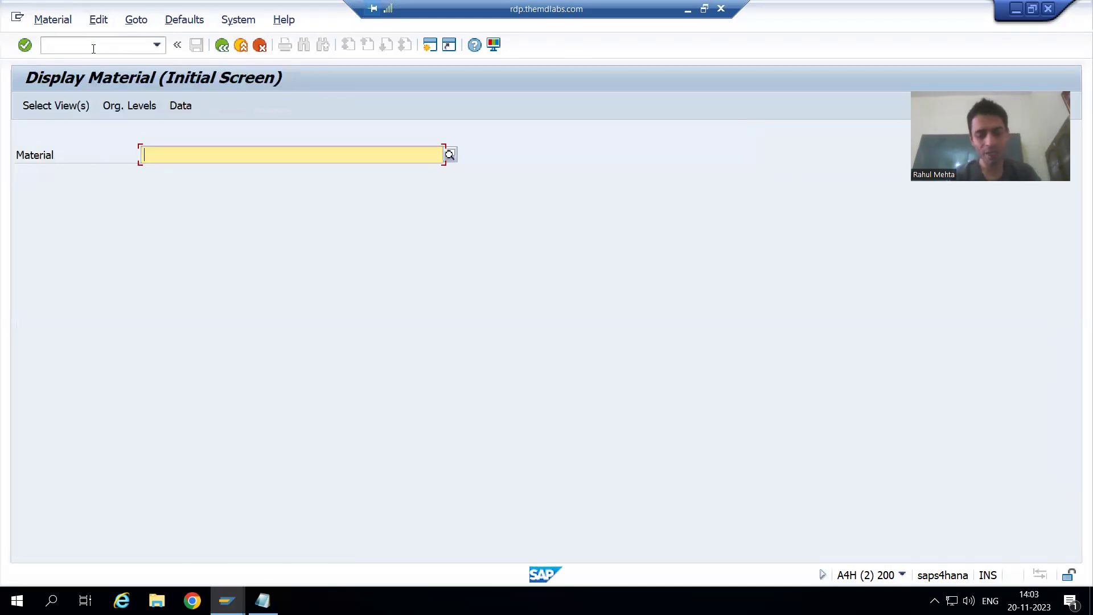
key(ctrl+v)
key(Return)
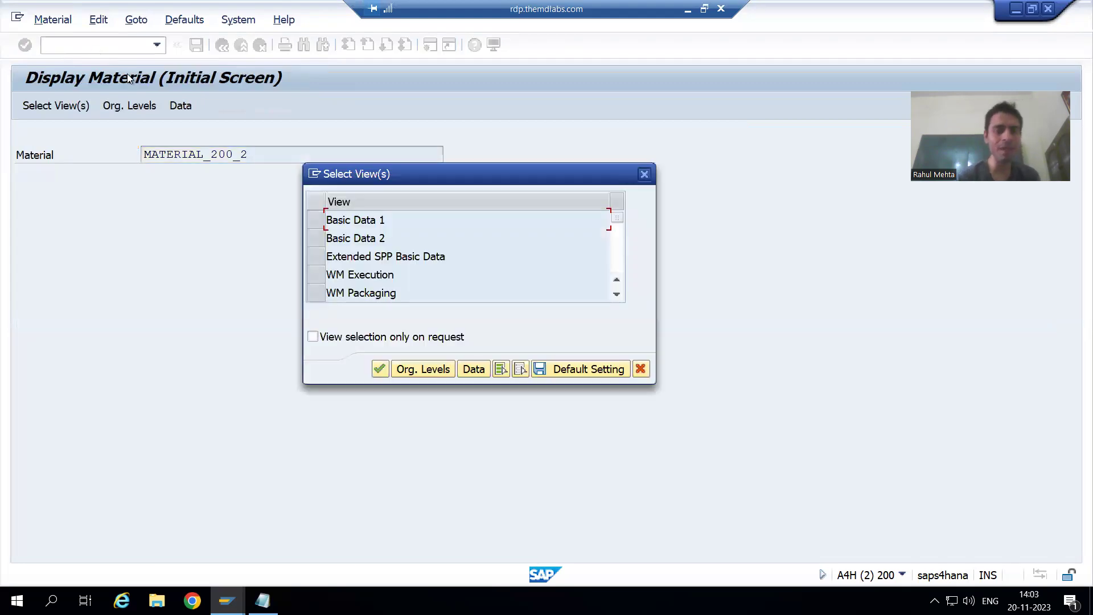
click(316, 220)
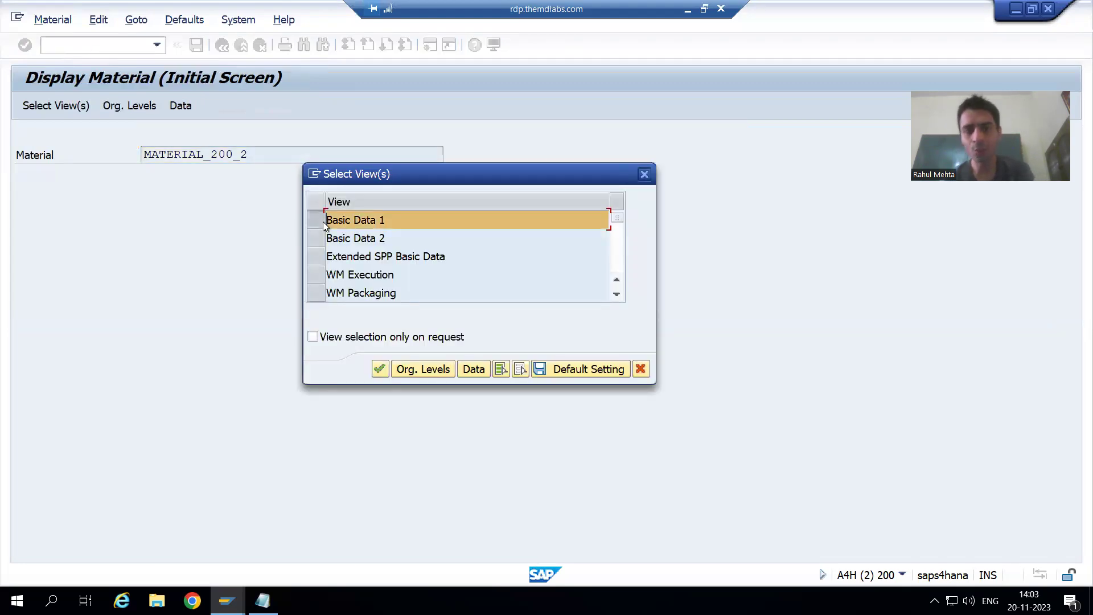
key(Return)
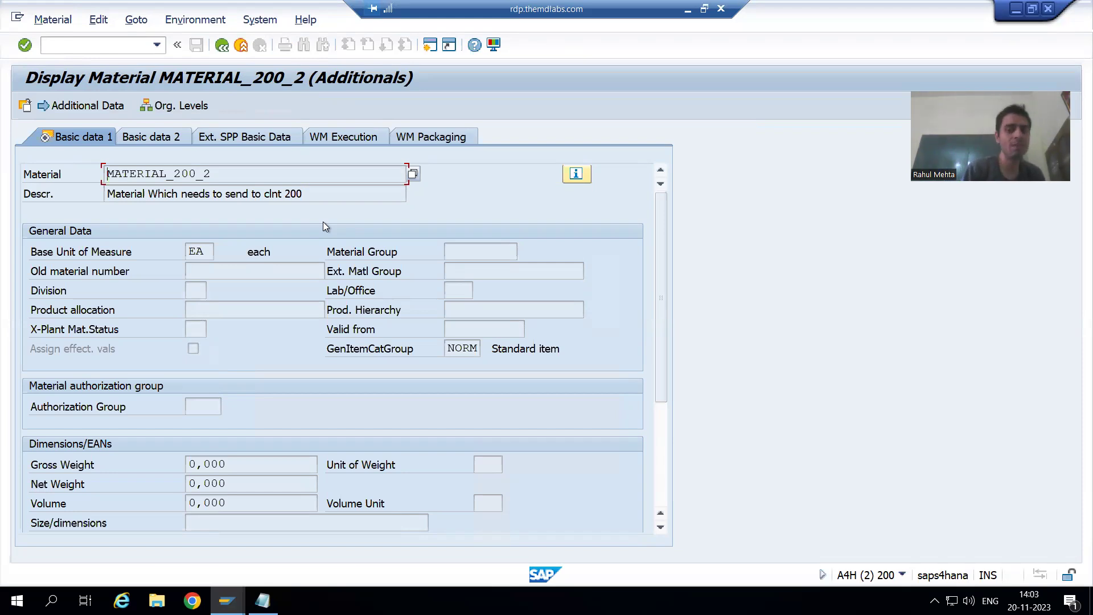
Open the IDoc status monitor selection with /nbd87
click(121, 44)
text(/nbd)
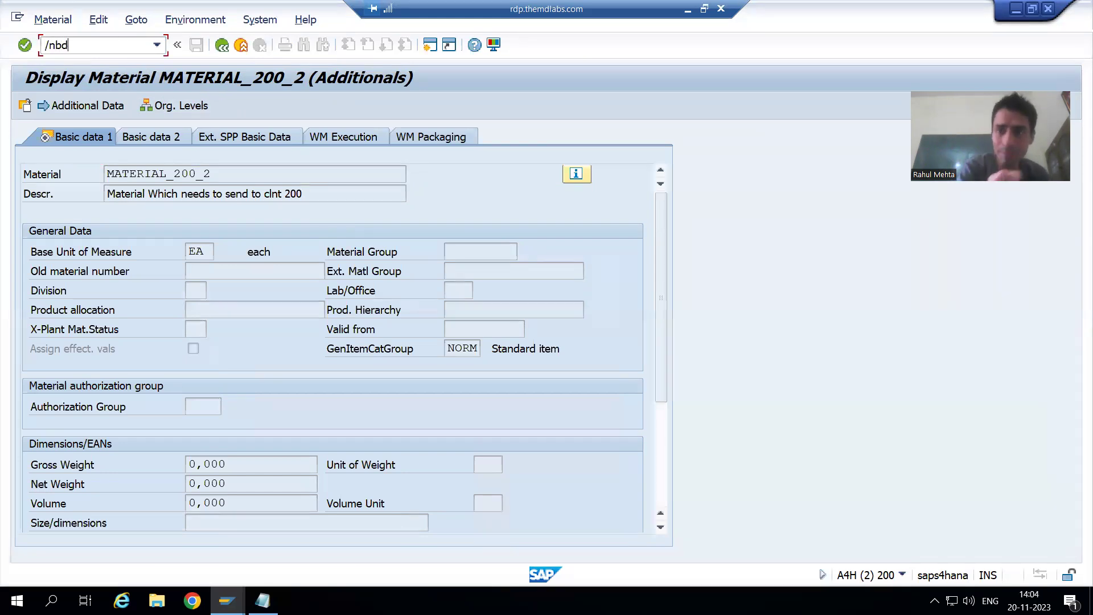
text(87)
key(Return)
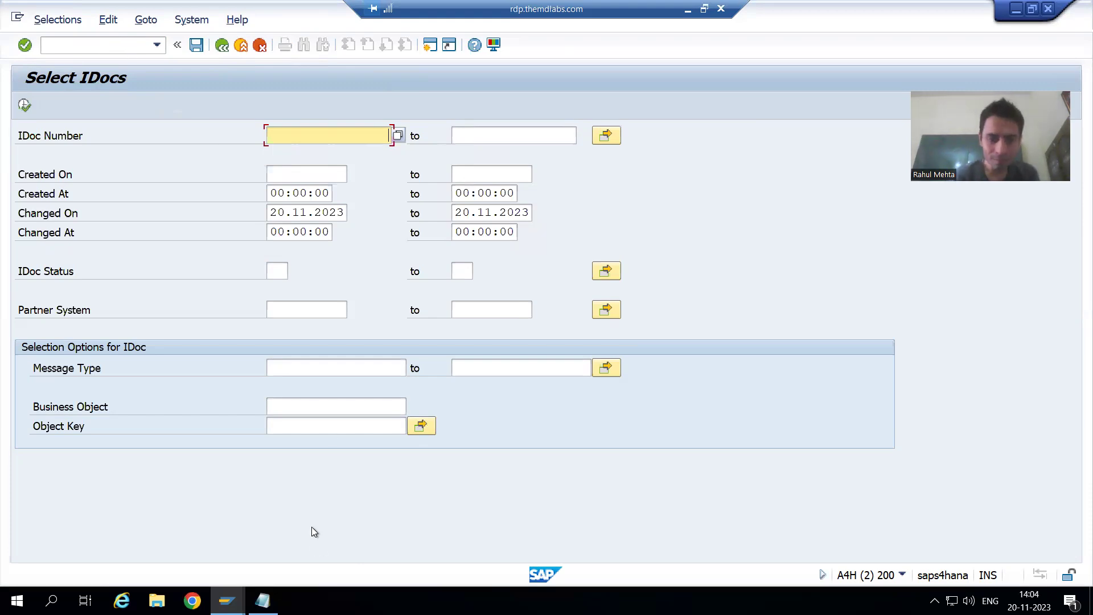
From the Select IDocs window, list client 200's IDocs via /owe02 in a new session
click(226, 600)
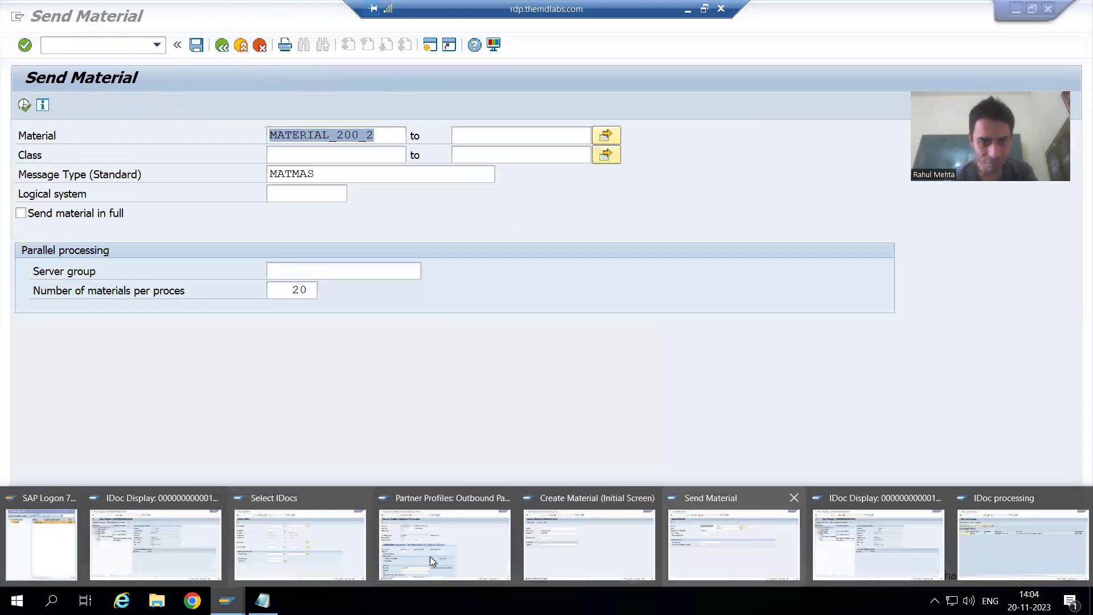
click(254, 552)
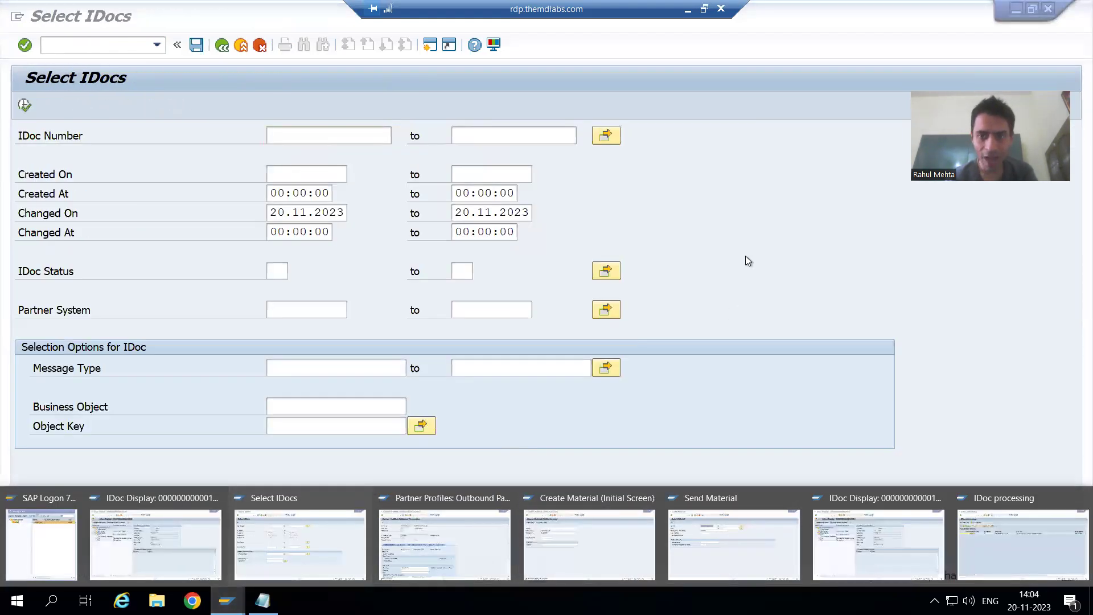
click(71, 46)
text(/owe02)
key(Return)
click(24, 105)
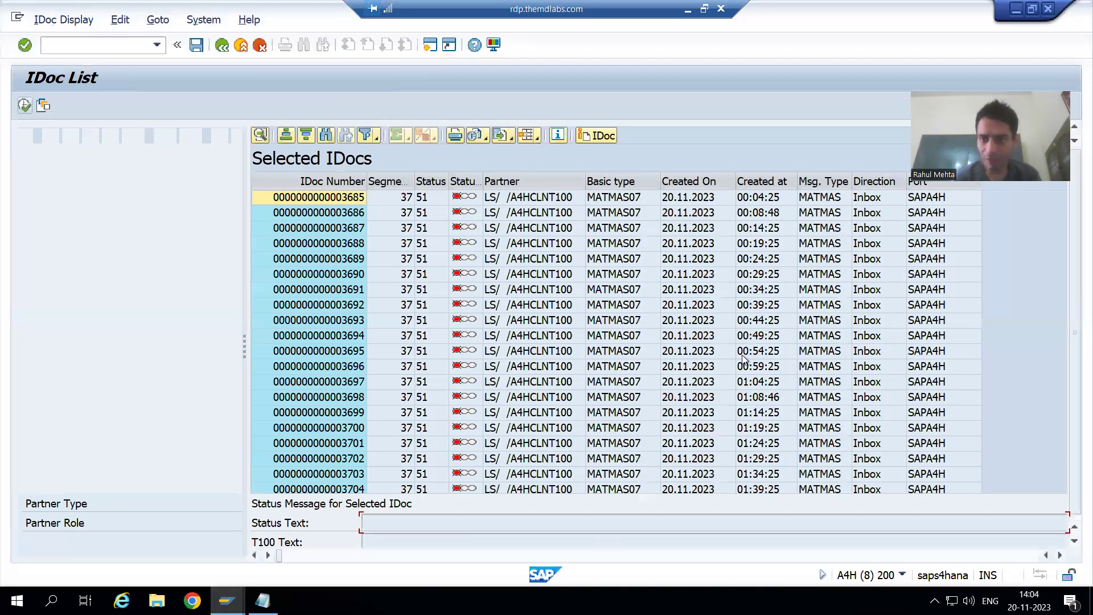
Locate IDoc 3855 in the list, then enter 3855 as IDoc number in BD87
scroll(743, 359, down, 20)
scroll(652, 414, down, 20)
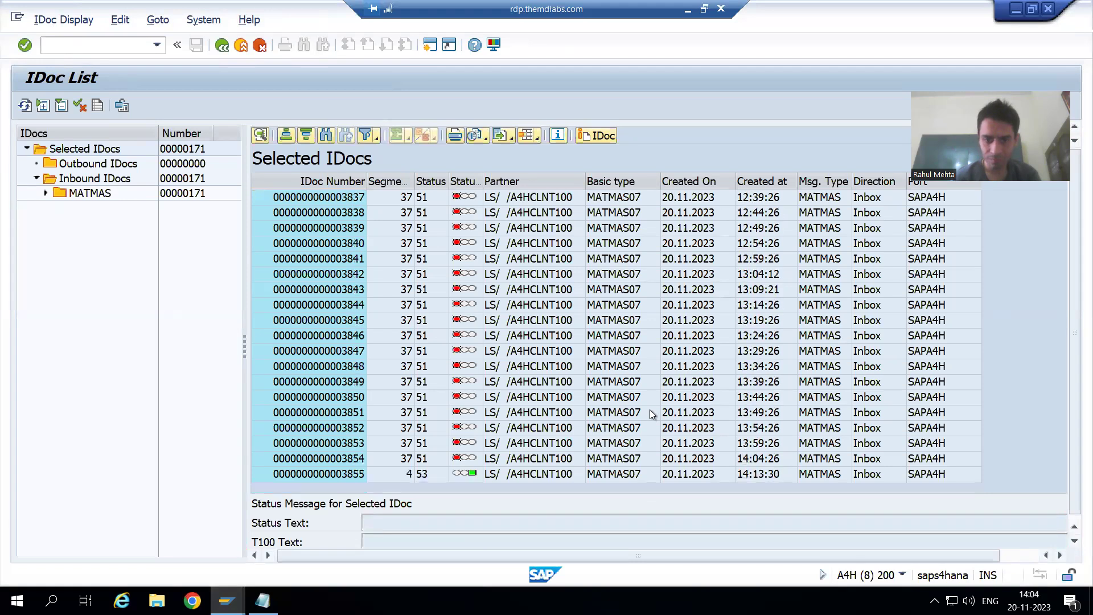
click(340, 478)
key(alt+Tab)
text(38)
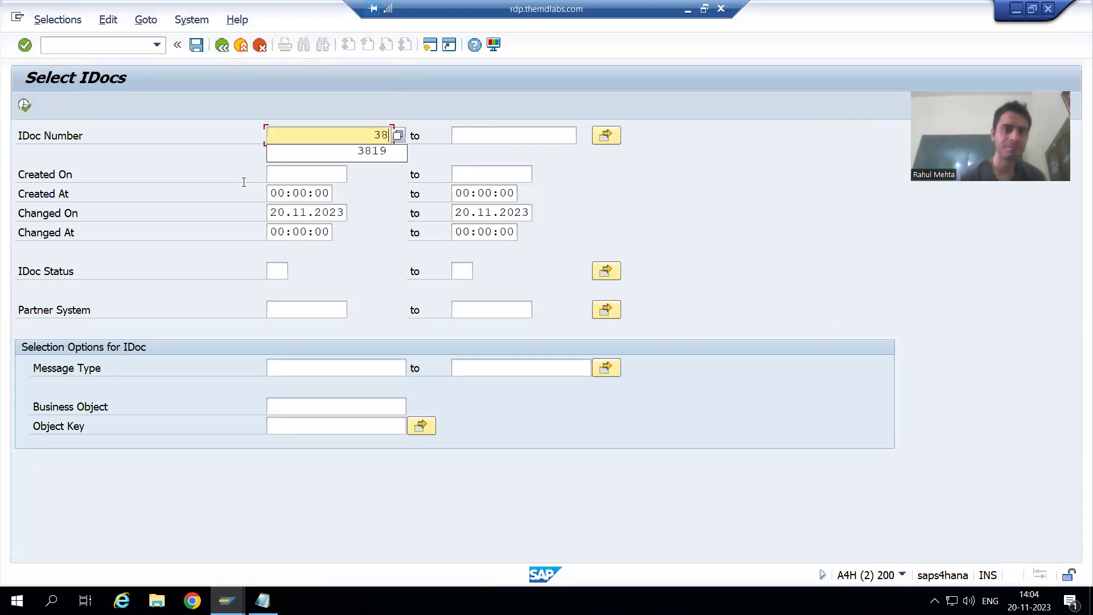
text(55)
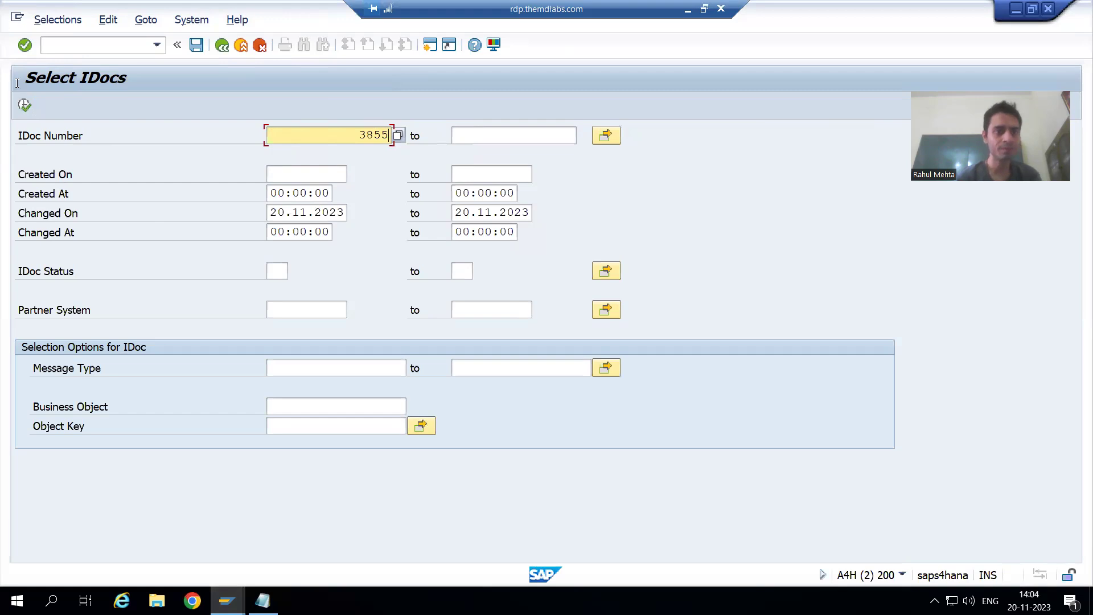
Trace posted IDoc 3855 in BD87 to sender IDoc 10526, then bring up that status-03 display
click(24, 107)
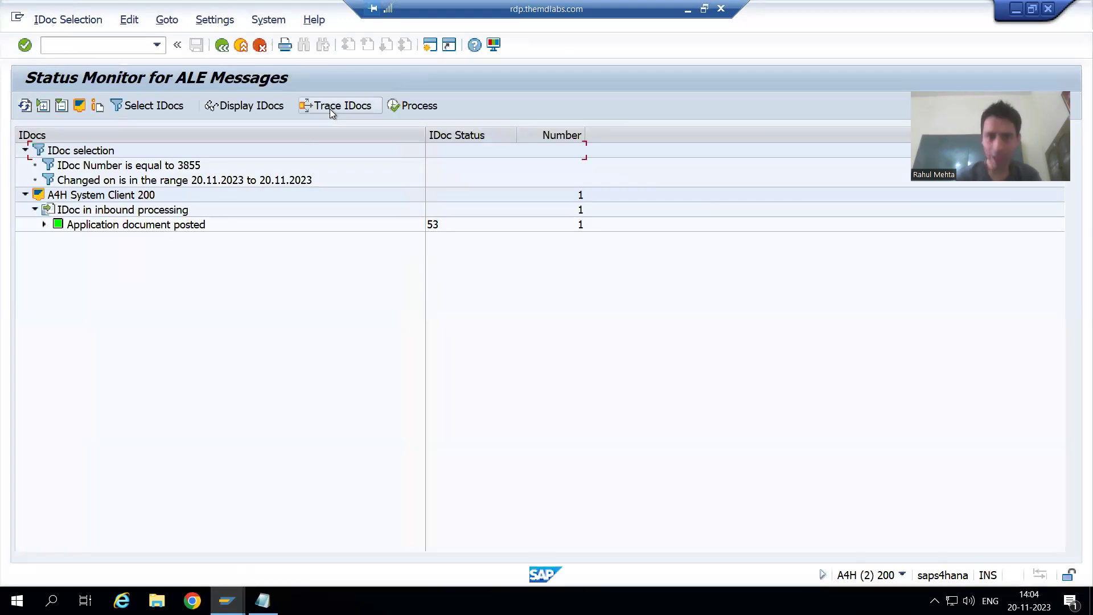
click(332, 110)
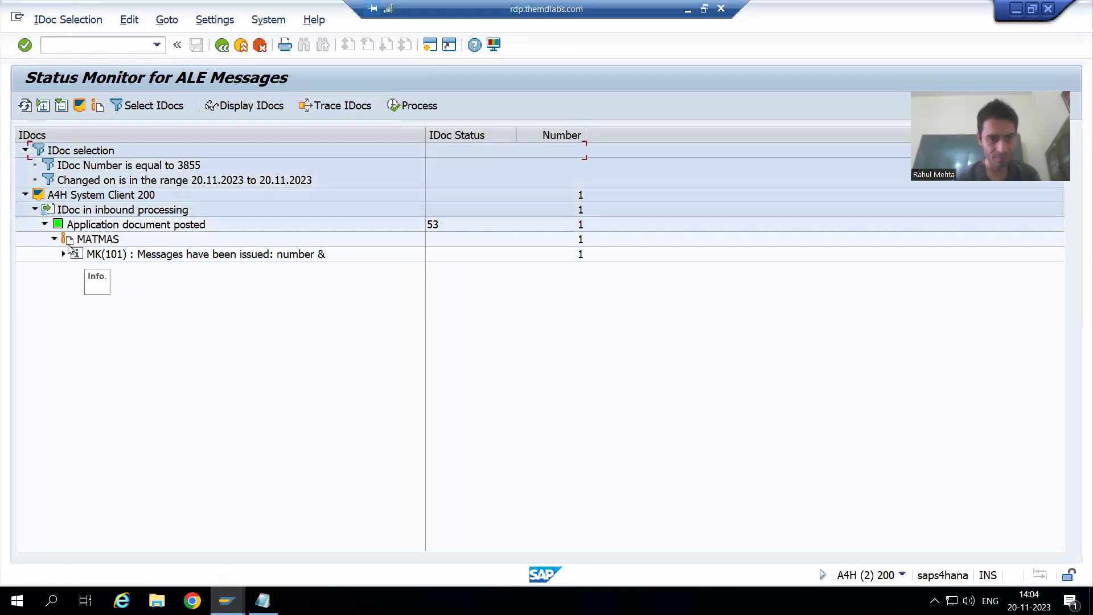
click(339, 107)
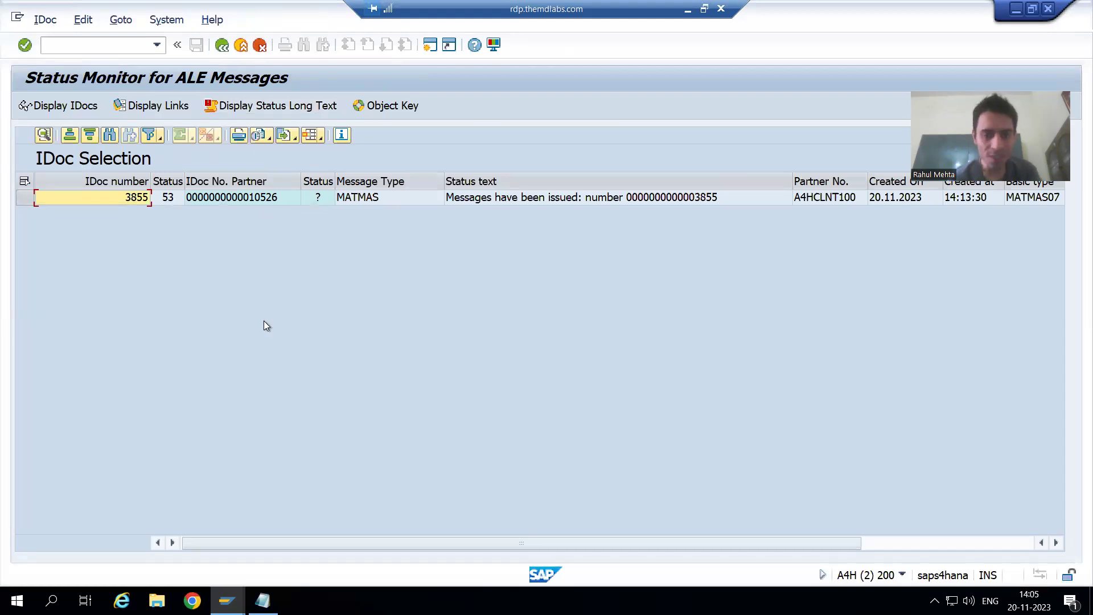
click(228, 601)
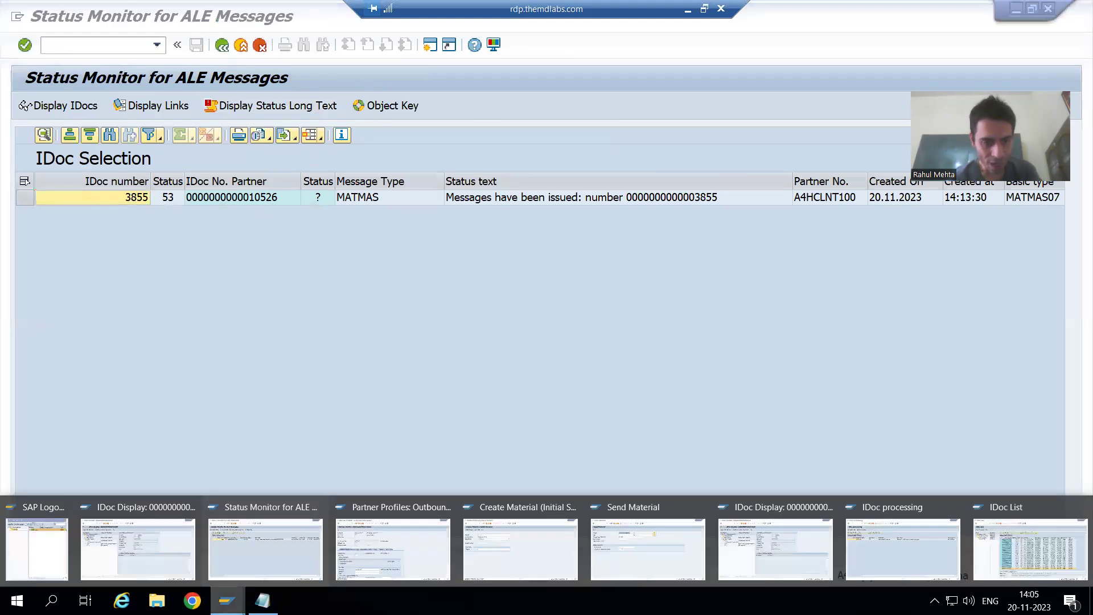
click(163, 563)
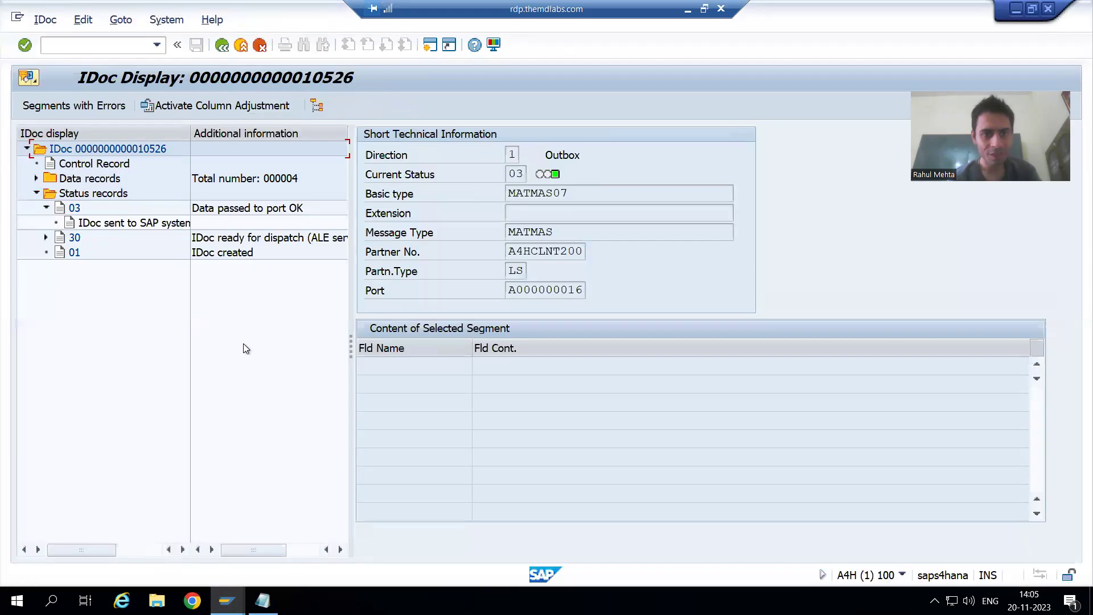